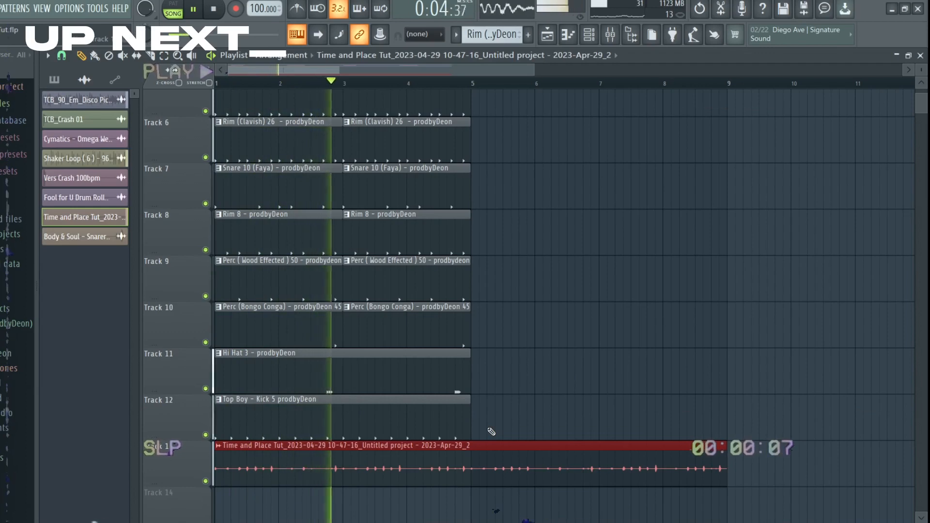
Duplicate the four-bar drum and percussion clips down to Track 12 onto bars 5 to 8, mute Track 12 and stop playback
{"action": "left_click_drag", "start_coordinate": [486, 439], "coordinate": [233, 109]}
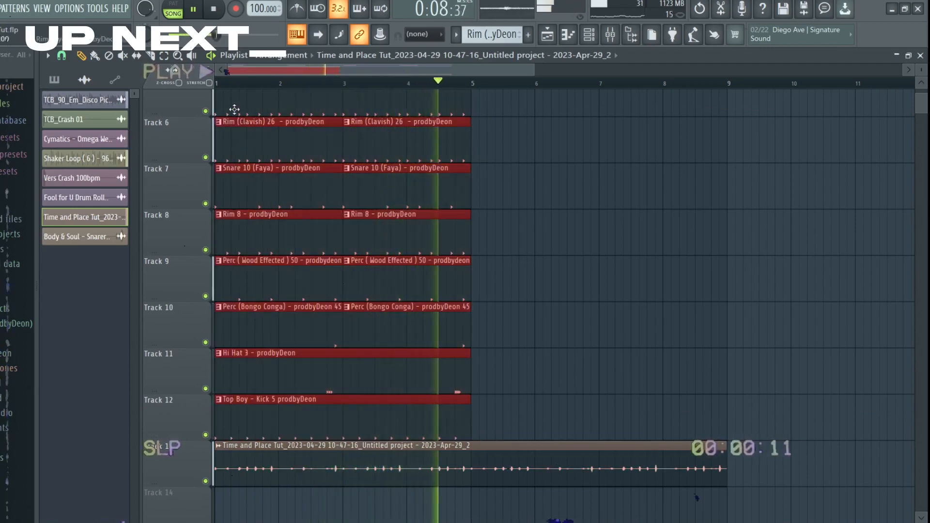
{"action": "key", "text": "ctrl+b"}
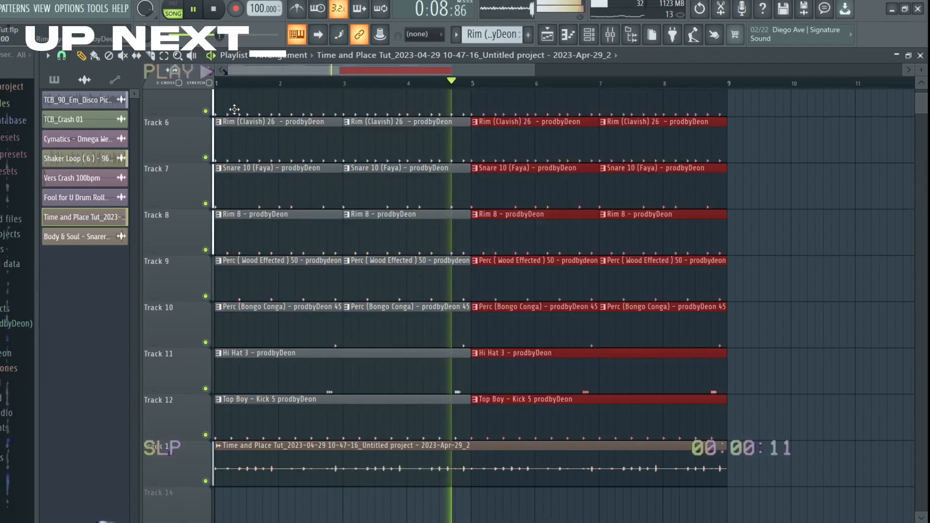
{"action": "left_click", "coordinate": [206, 434]}
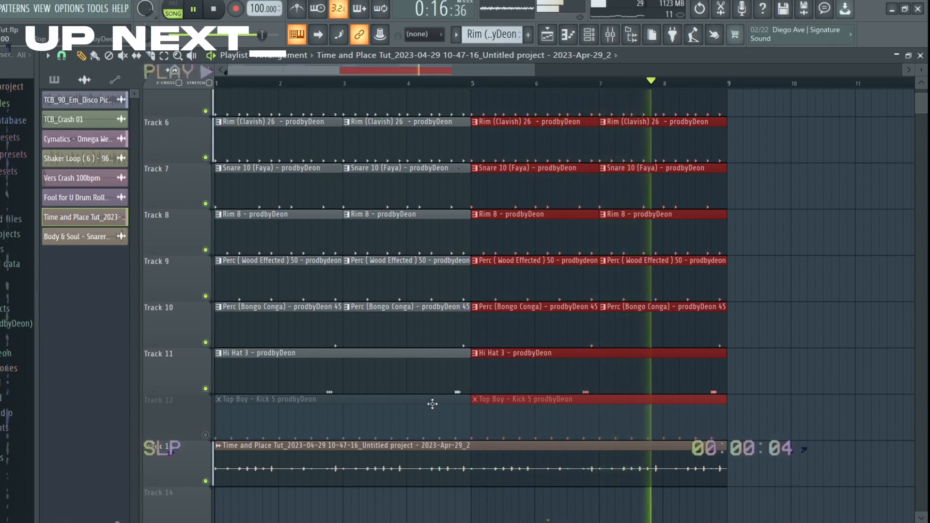
{"action": "key", "text": "space"}
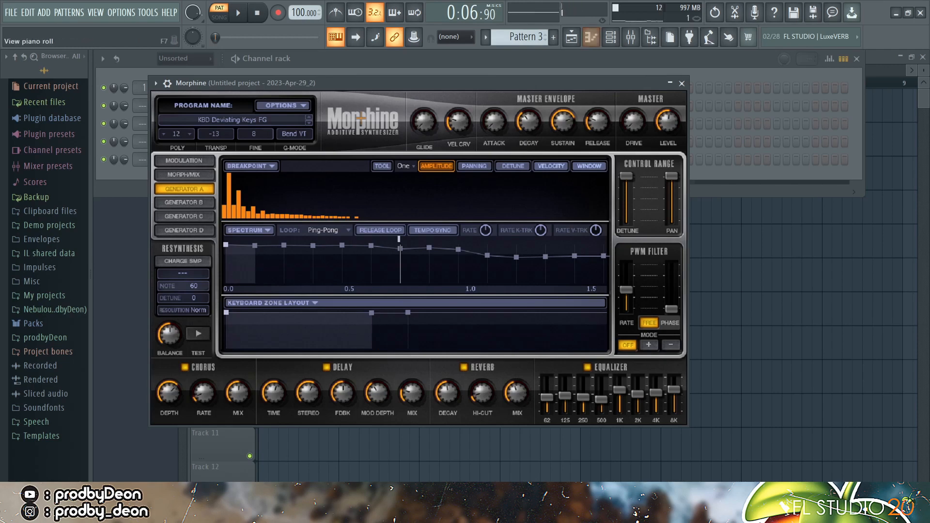
Open Morphine's piano roll in Pattern 3, place an E5, G5 and B5 chord at bar 1 and play it back
{"action": "key", "text": "F7"}
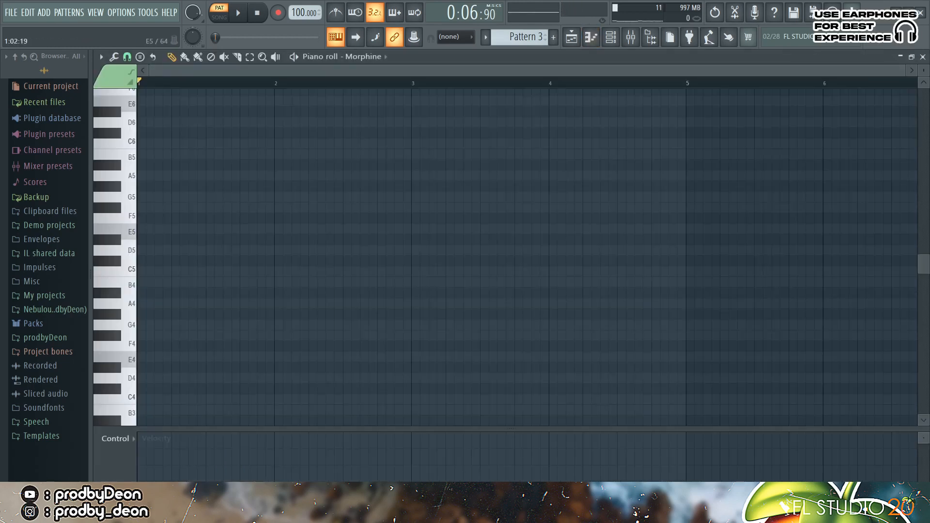
{"action": "key", "text": "shift+Down"}
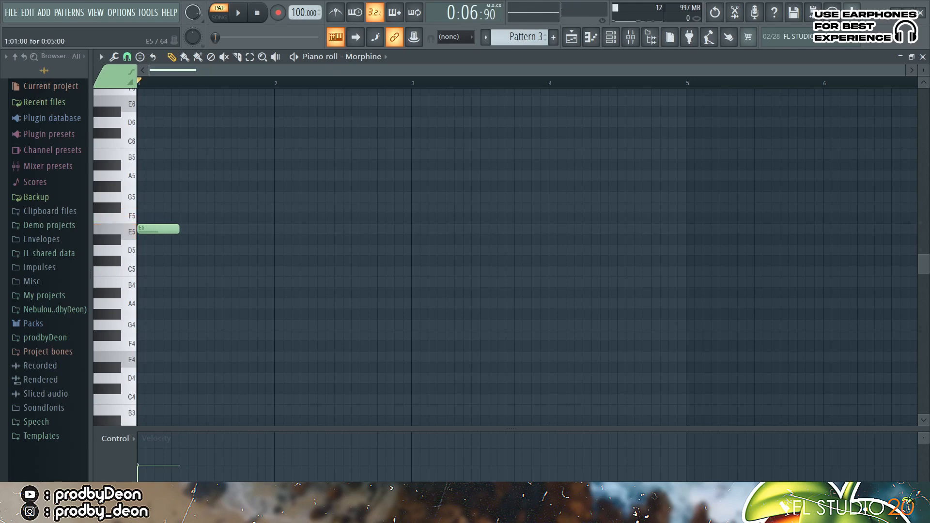
{"action": "left_click", "coordinate": [145, 196]}
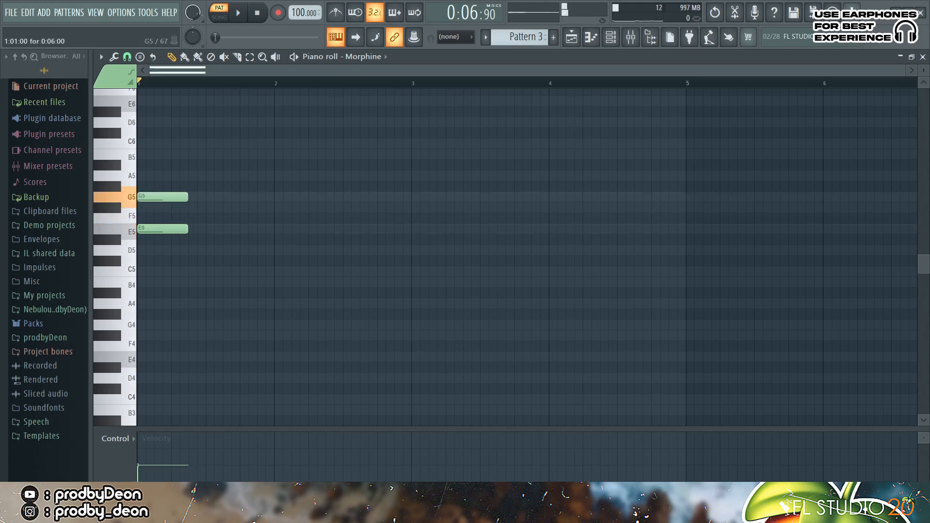
{"action": "left_click", "coordinate": [145, 154]}
{"action": "key", "text": "space"}
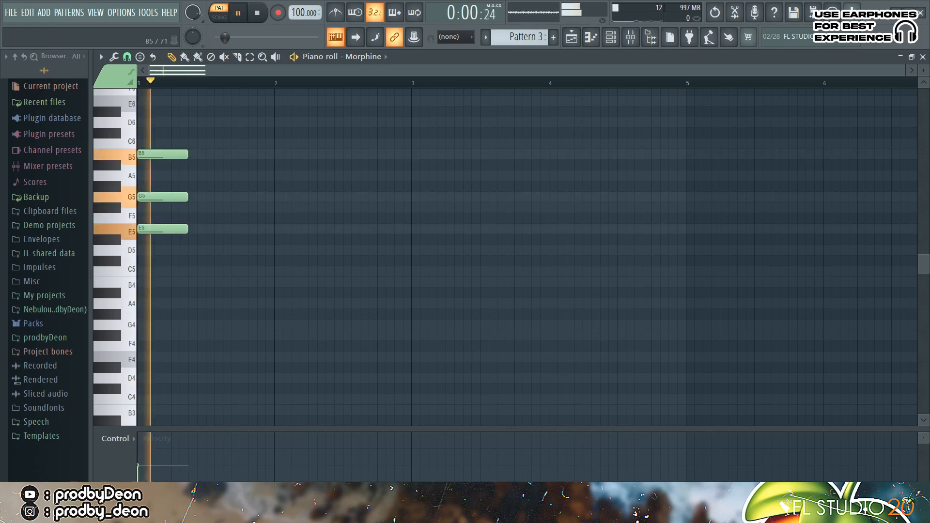
{"action": "key", "text": "space"}
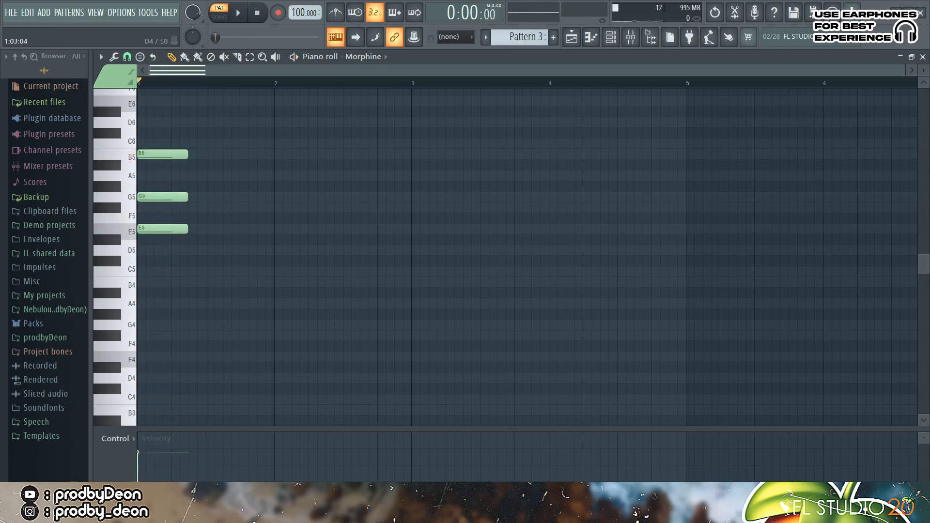
Transpose the whole chord down five semitones to B4, D5 and F#5, and play it back
{"action": "key", "text": "Down"}
{"action": "key", "text": "Down"}
{"action": "key", "text": "Down"}
{"action": "key", "text": "Down"}
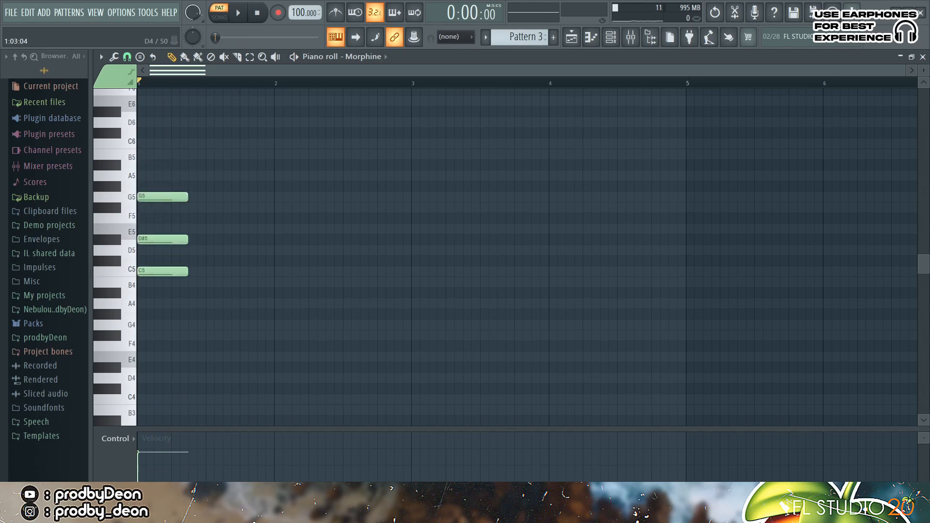
{"action": "key", "text": "Down"}
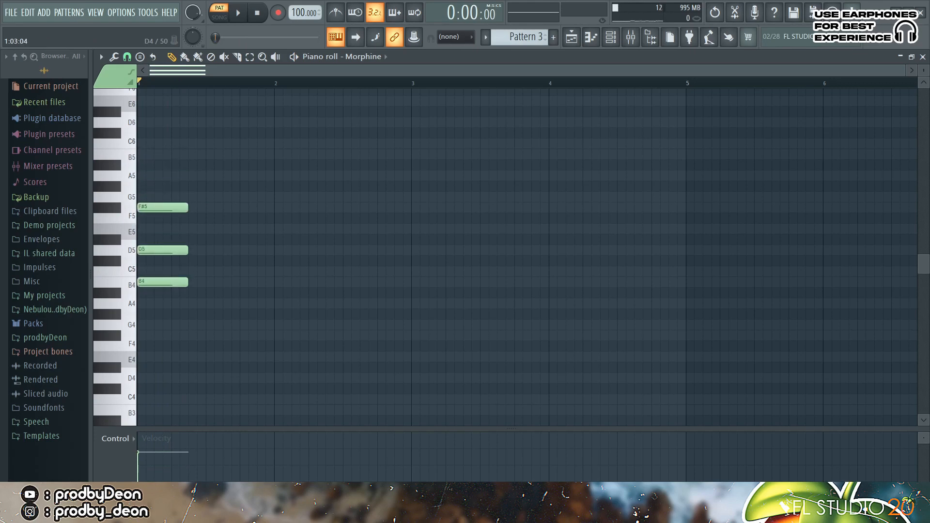
{"action": "key", "text": "space"}
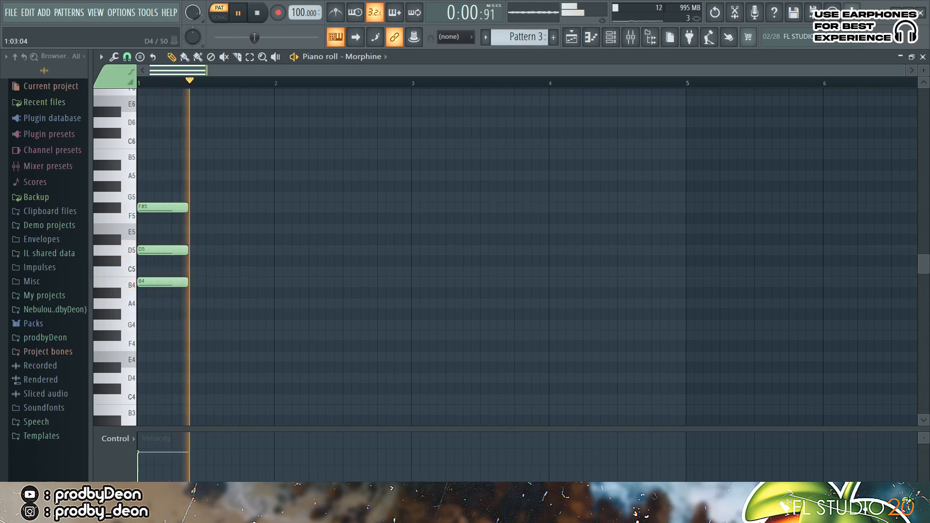
{"action": "key", "text": "space"}
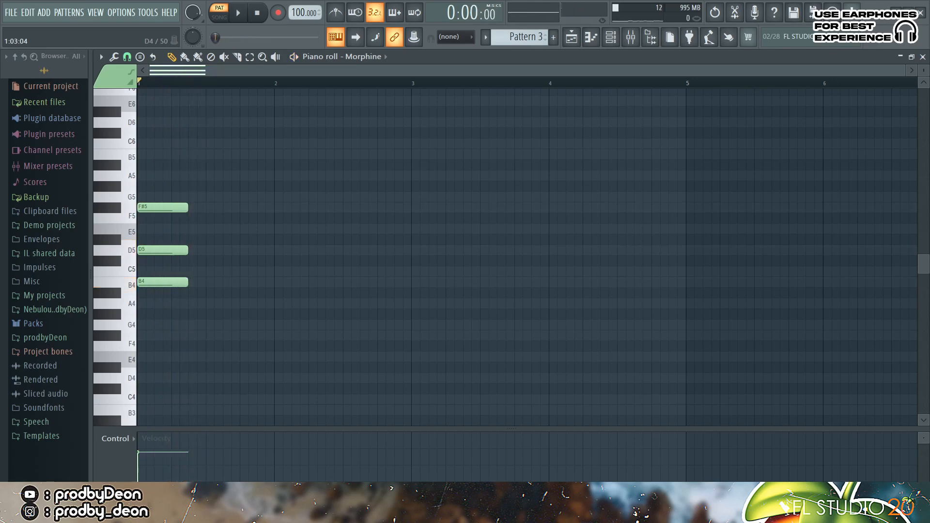
Duplicate the chord, move the copy to the middle of bar 1 as D5, F#5 and A5, and play it back
{"action": "key", "text": "ctrl+b"}
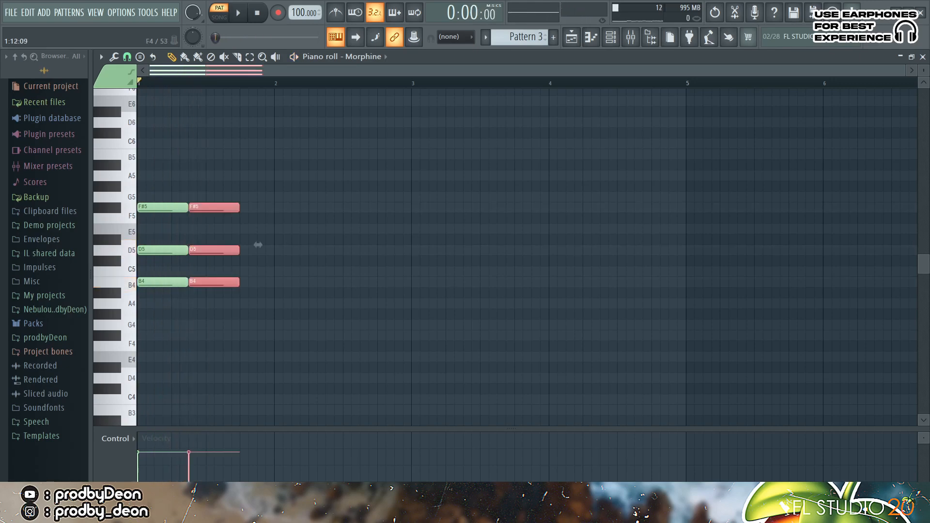
{"action": "left_click_drag", "start_coordinate": [270, 244], "coordinate": [275, 212]}
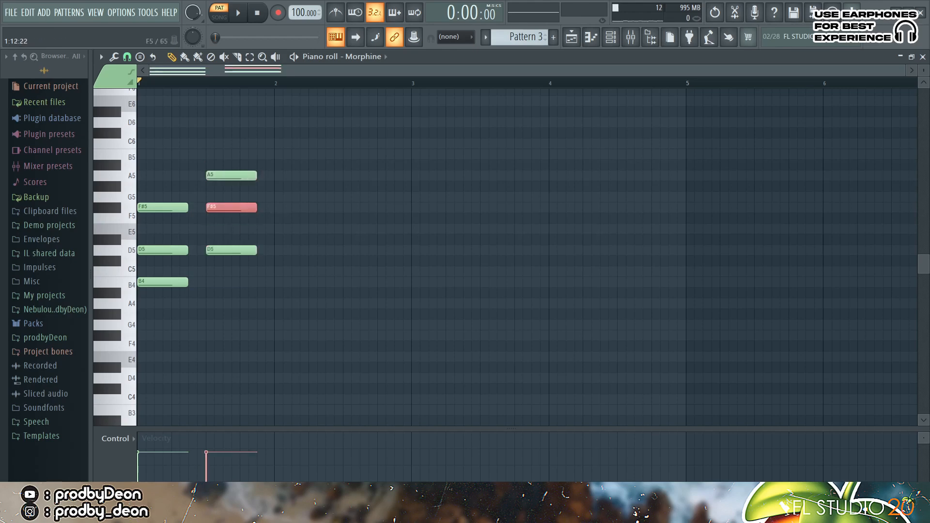
{"action": "key", "text": "space"}
{"action": "left_click", "coordinate": [294, 228]}
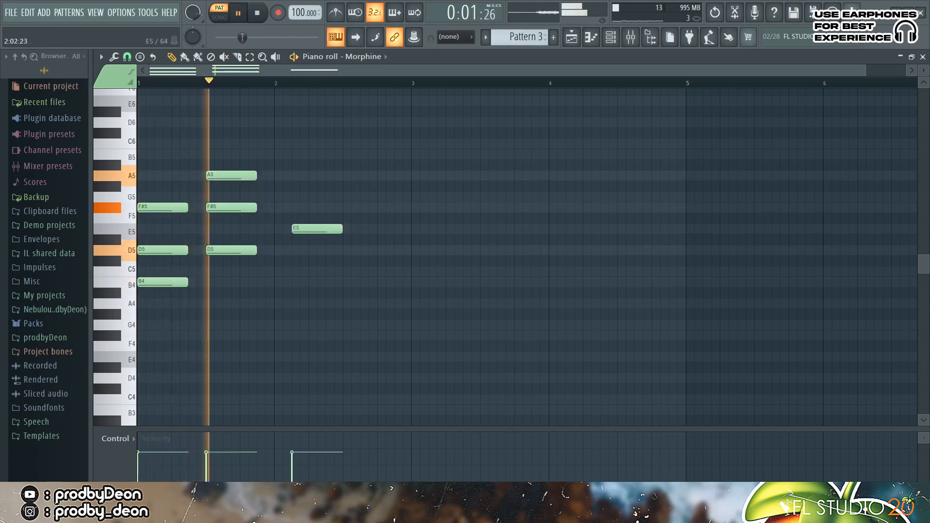
{"action": "key", "text": "ctrl+z"}
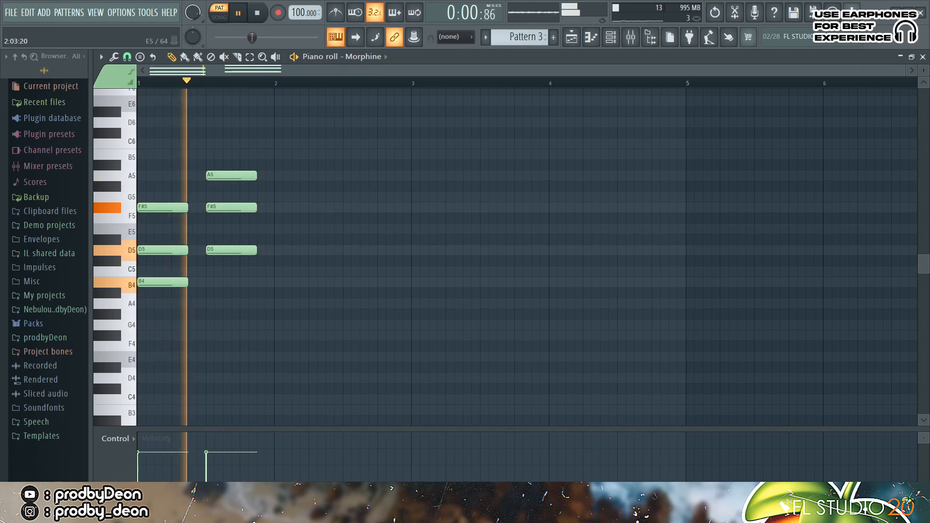
{"action": "key", "text": "space"}
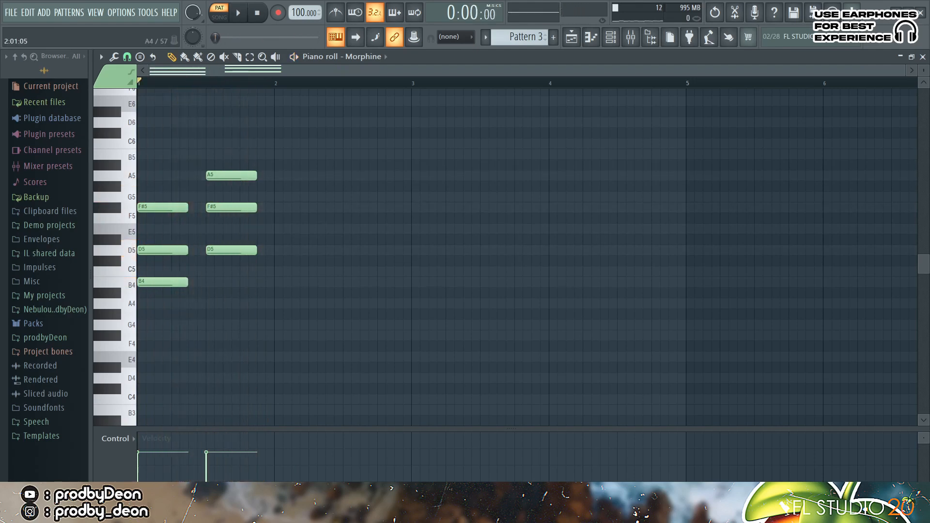
Place a third chord of G4, B4 and D5 at the start of bar 2 and play the progression
{"action": "left_click", "coordinate": [277, 324]}
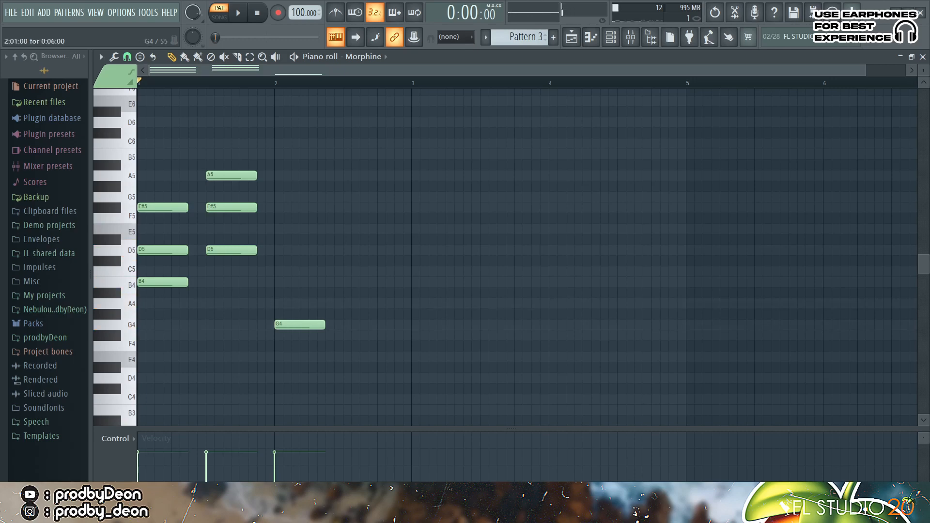
{"action": "key", "text": "space"}
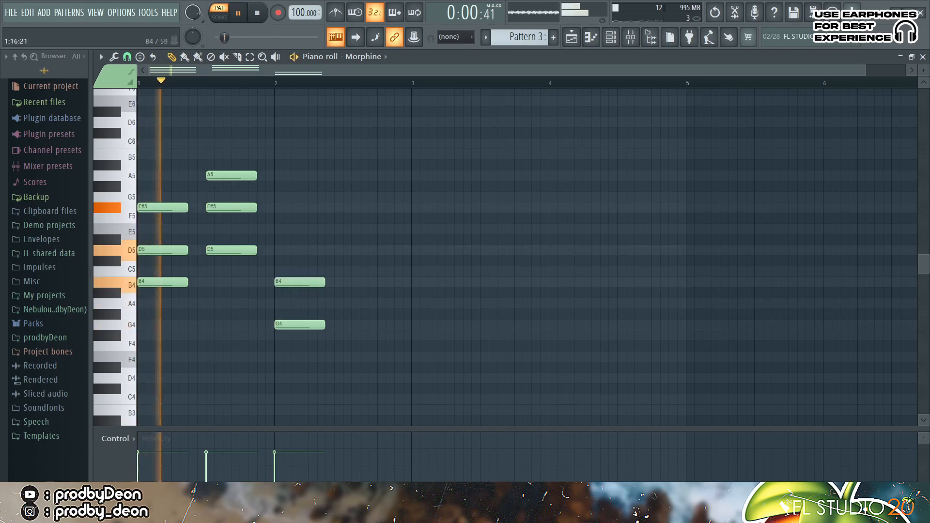
{"action": "left_click", "coordinate": [277, 250]}
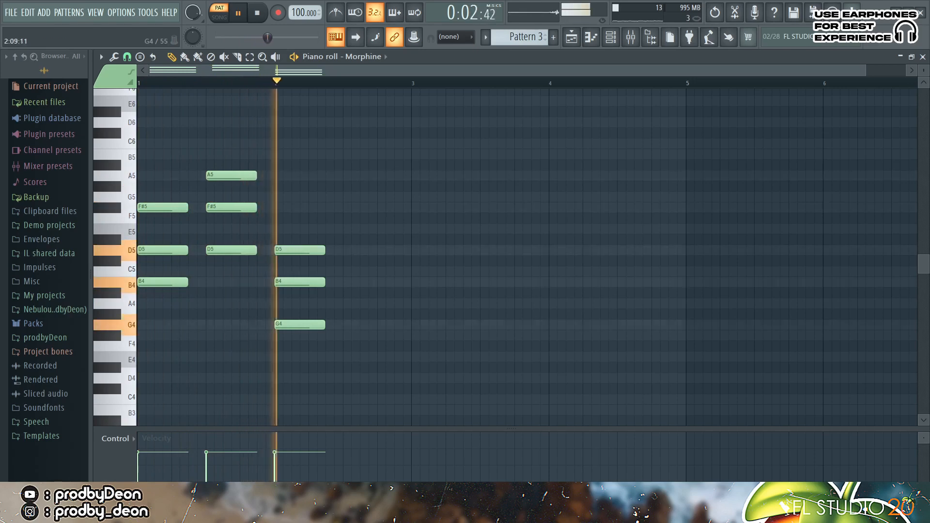
Add a fourth chord of G4, B4 and D5 in the middle of bar 2, and stop playback after listening
{"action": "left_click", "coordinate": [349, 324]}
{"action": "left_click", "coordinate": [350, 281]}
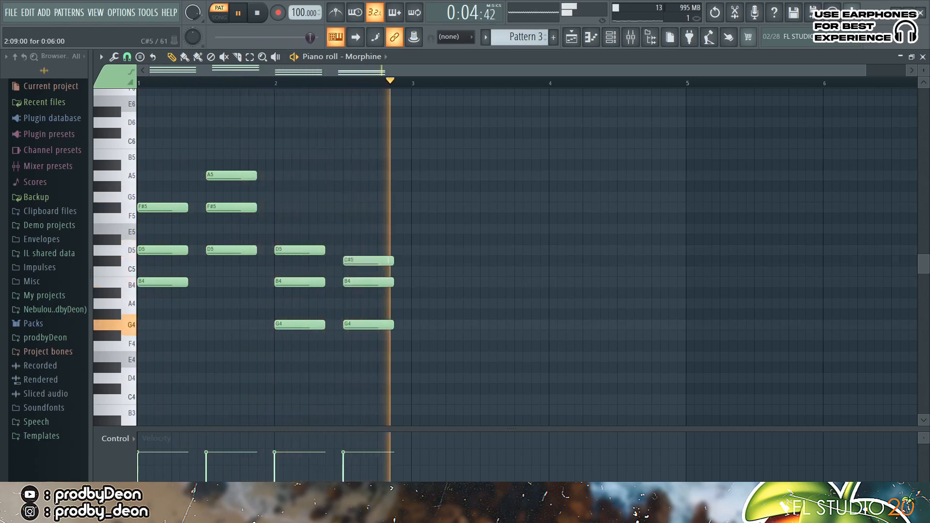
{"action": "left_click", "coordinate": [350, 250]}
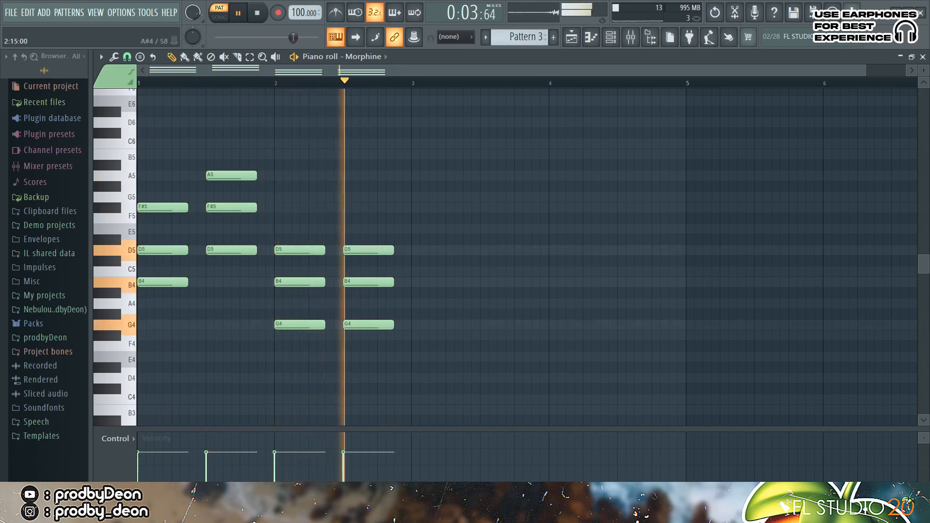
{"action": "key", "text": "space"}
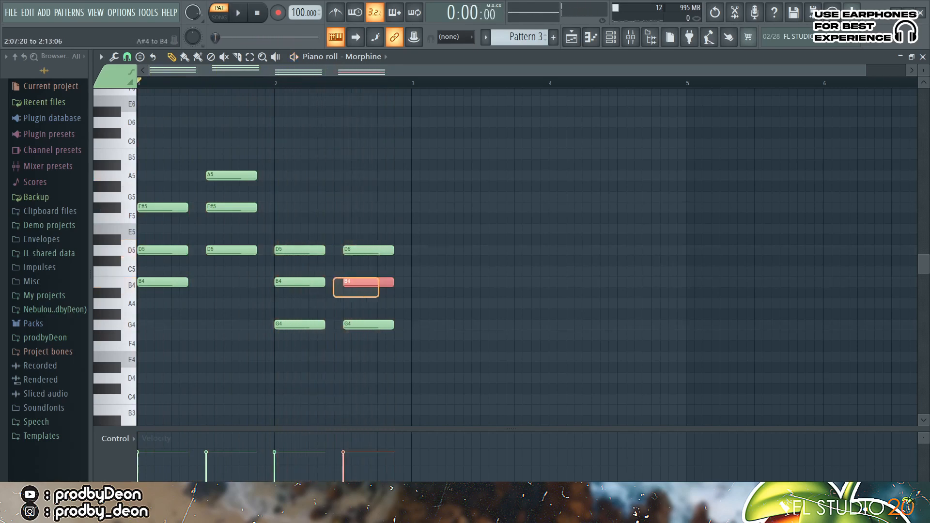
Raise one note of every chord an octave: both B4 notes in bar 2, the first chord's D5 and the second chord's F#5
{"action": "left_click_drag", "start_coordinate": [333, 297], "coordinate": [274, 296]}
{"action": "key", "text": "ctrl+Up"}
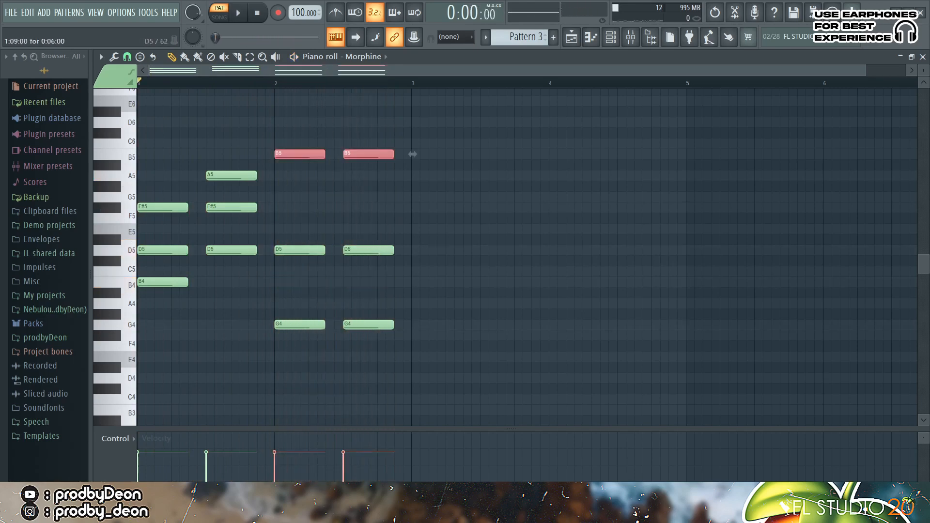
{"action": "left_click_drag", "start_coordinate": [190, 251], "coordinate": [191, 251]}
{"action": "key", "text": "ctrl+Up"}
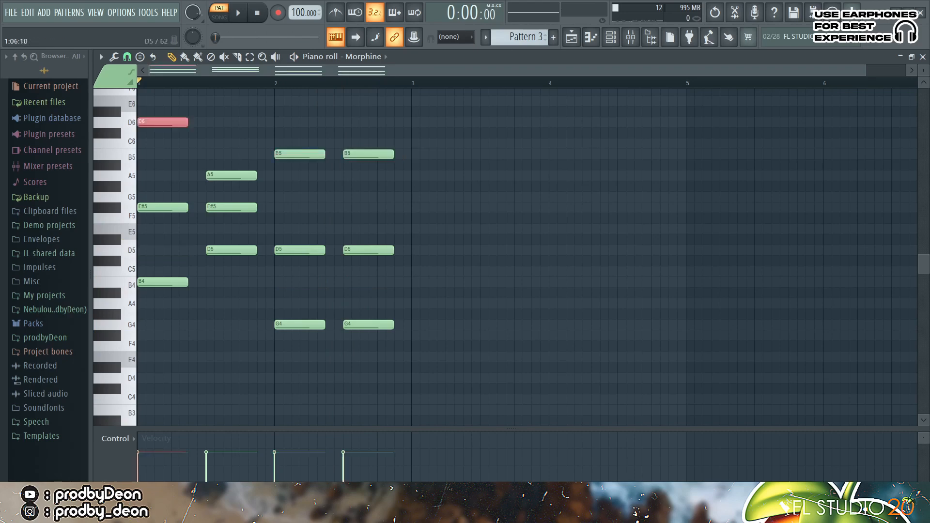
{"action": "left_click", "coordinate": [231, 207]}
{"action": "key", "text": "Delete"}
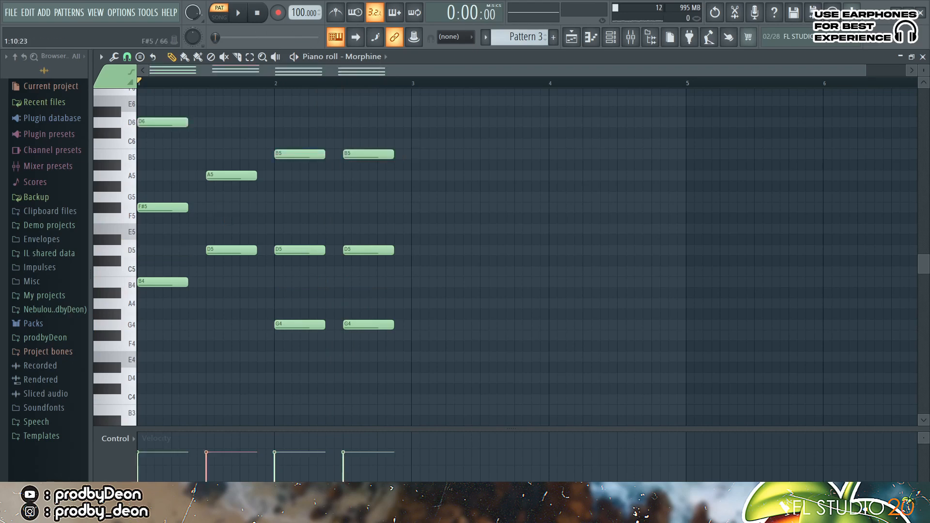
Duplicate the two-bar chord progression onto bars 3 and 4 and play it back
{"action": "left_click", "coordinate": [407, 208]}
{"action": "right_click", "coordinate": [408, 207]}
{"action": "key", "text": "ctrl+b"}
{"action": "left_click_drag", "start_coordinate": [670, 202], "coordinate": [686, 202]}
{"action": "left_click", "coordinate": [687, 201]}
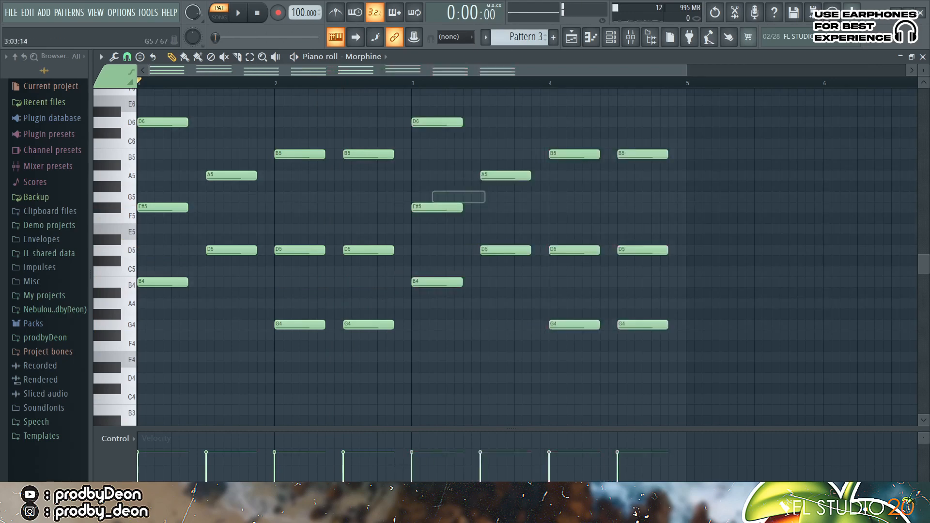
{"action": "key", "text": "space"}
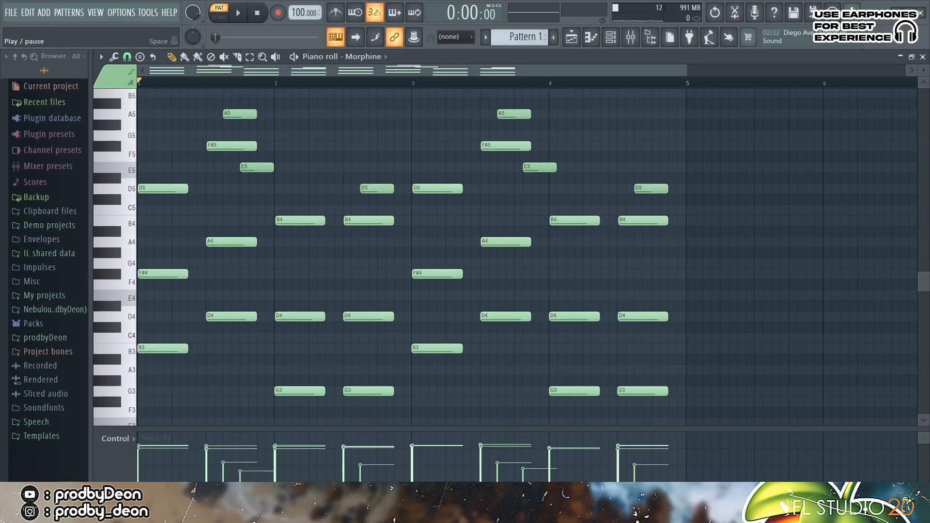
Play Pattern 1, and open and listen to the TRITON Tinklin' Pad chords in the piano roll
{"action": "key", "text": "space"}
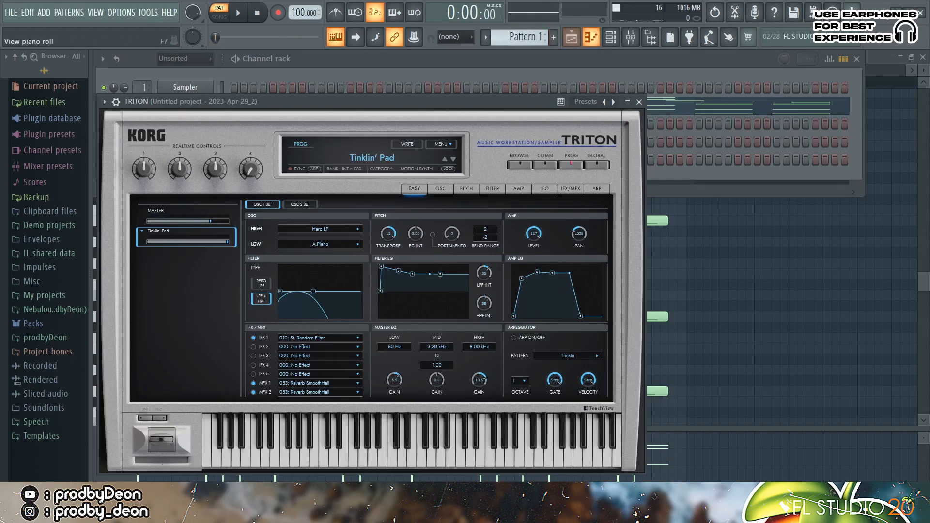
{"action": "key", "text": "F7"}
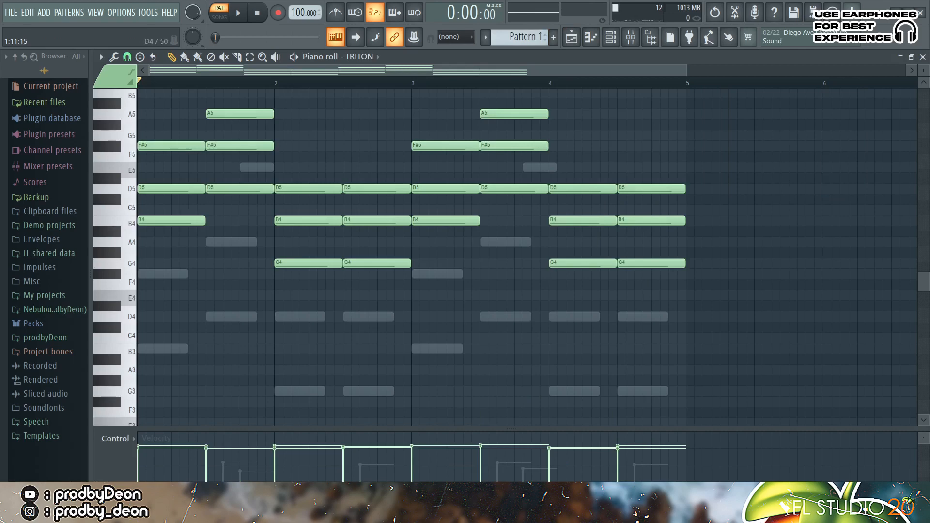
{"action": "key", "text": "space"}
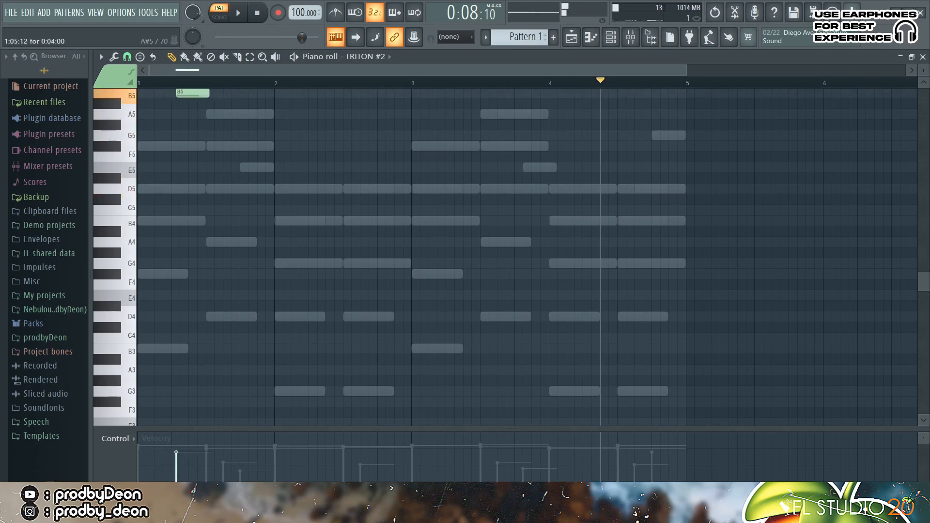
Deselect the duplicated notes in TRITON #2 and add a short B5 note just before the last D6 in bar 4
{"action": "key", "text": "space"}
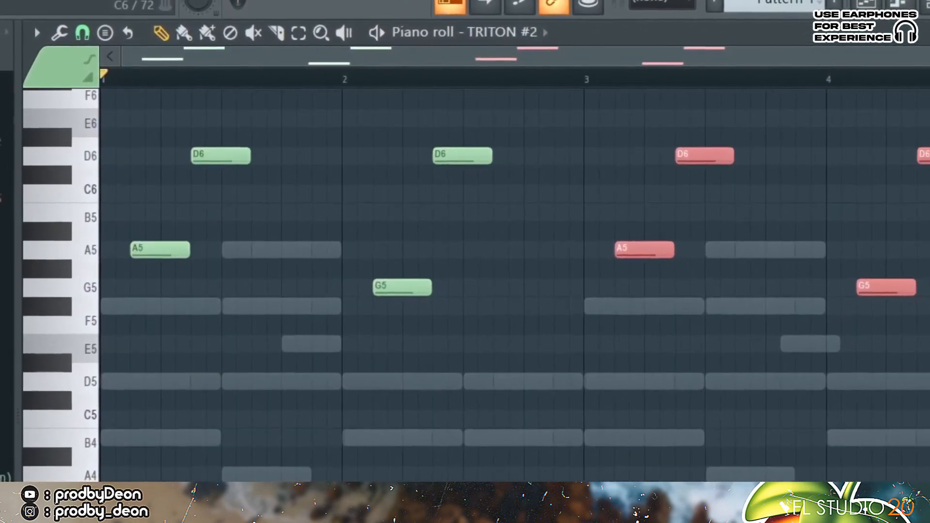
{"action": "key", "text": "ctrl+d"}
{"action": "left_click_drag", "start_coordinate": [899, 190], "coordinate": [899, 214]}
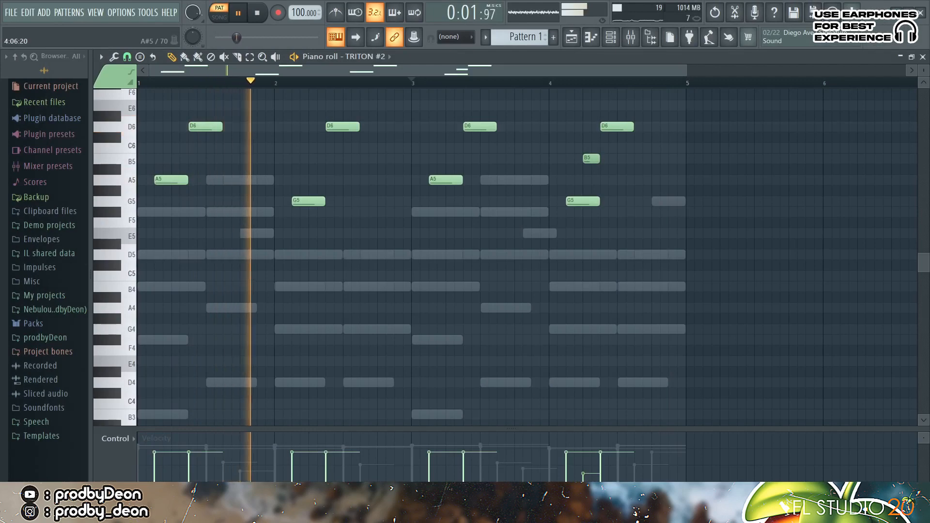
Randomize the velocity levels of the TRITON #2 notes and try the part one octave lower
{"action": "key", "text": "alt+r"}
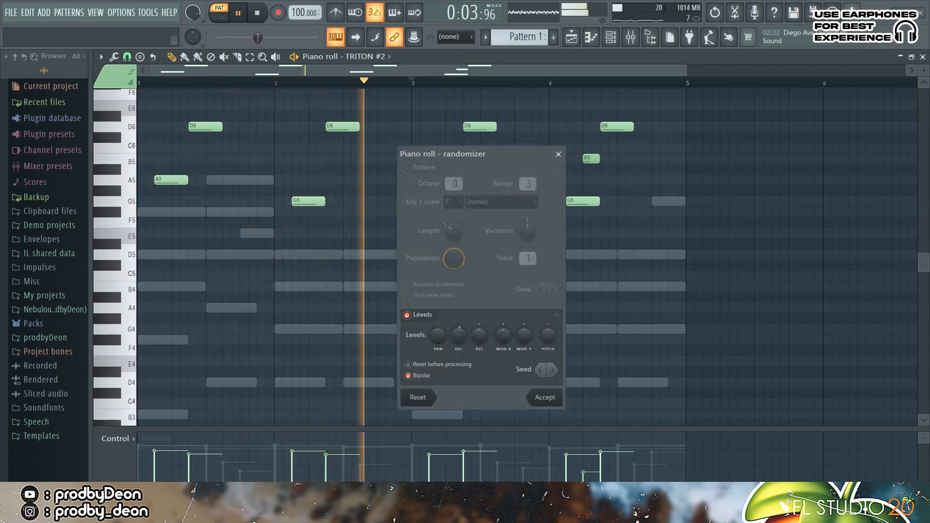
{"action": "key", "text": "Escape"}
{"action": "key", "text": "ctrl+Down"}
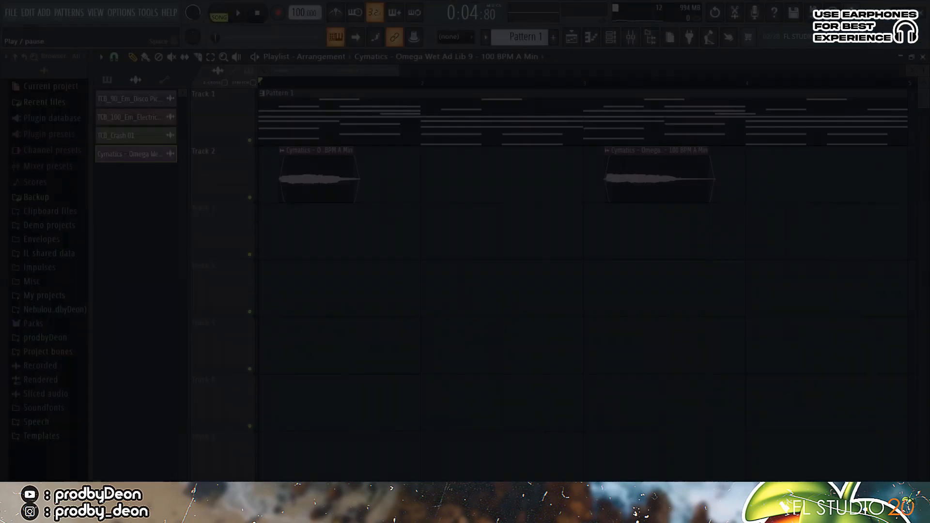
Play the playlist arrangement of Pattern 1 with the Cymatics Omega Wet Ad Lib clips on Track 2
{"action": "key", "text": "space"}
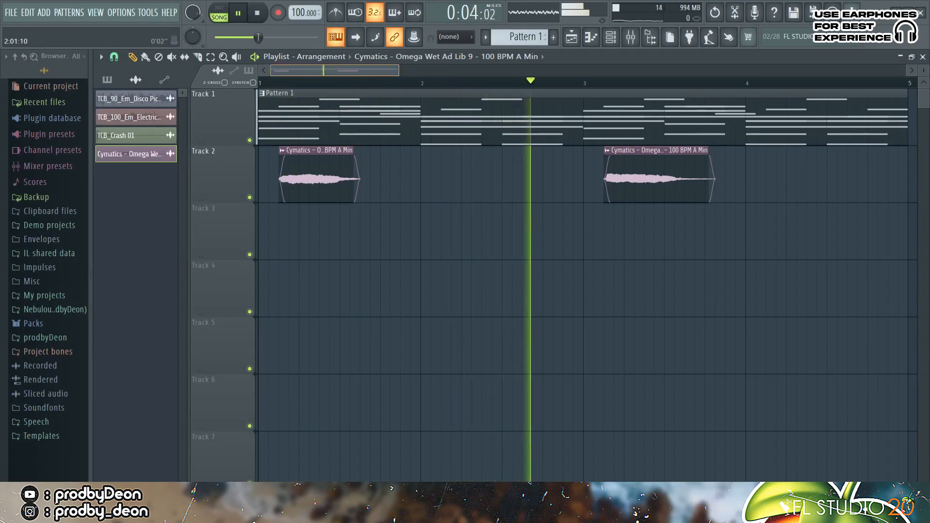
{"action": "scroll", "coordinate": [586, 267], "scroll_direction": "down", "scroll_amount": 2}
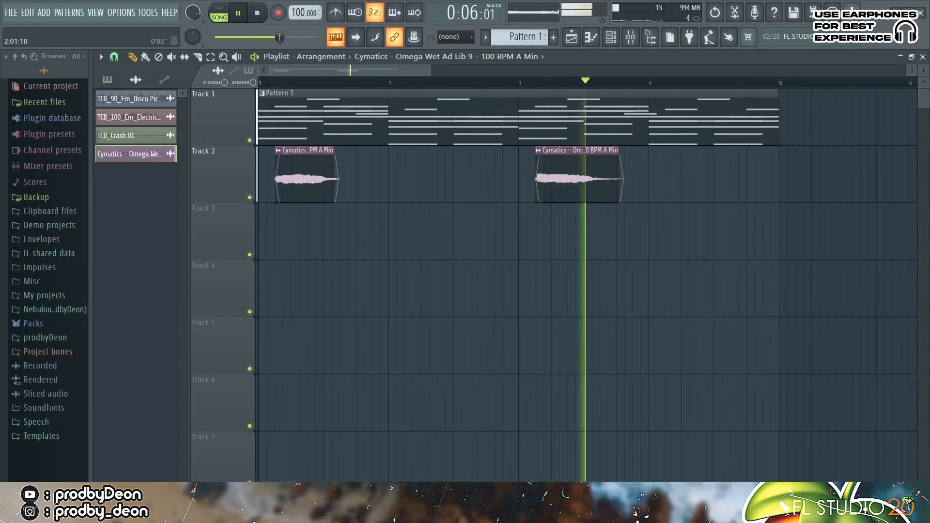
{"action": "key", "text": "space"}
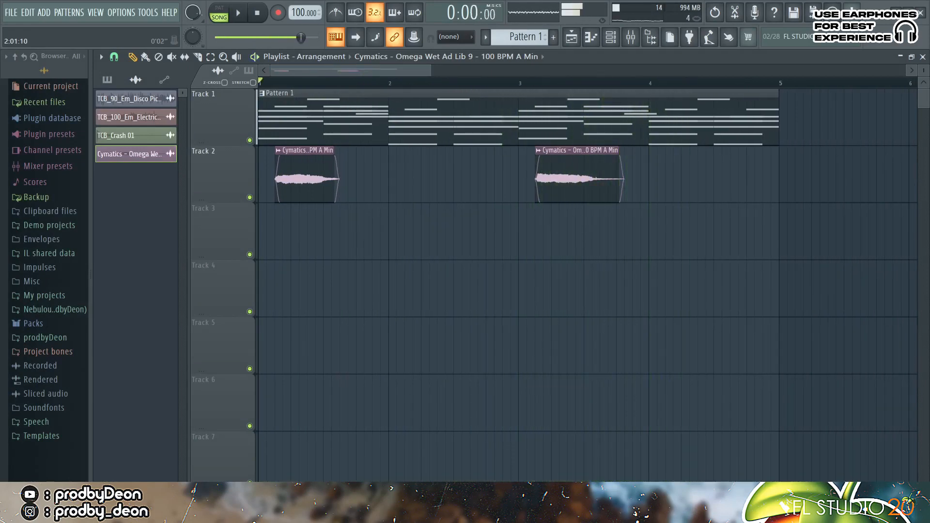
Inspect the TRITON #2 instrument's settings, and play the eight-bar arrangement in the playlist with the guitar track muted
{"action": "key", "text": "F6"}
{"action": "left_click", "coordinate": [192, 144]}
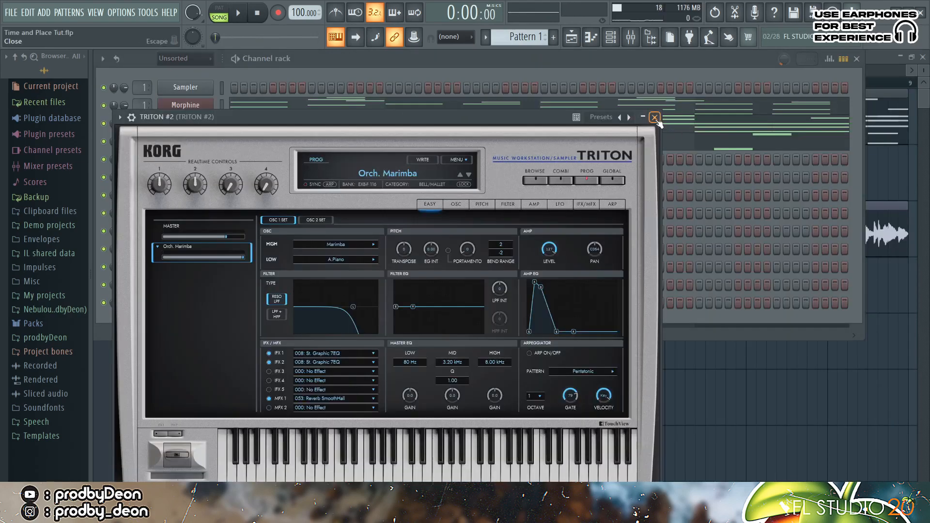
{"action": "key", "text": "F5"}
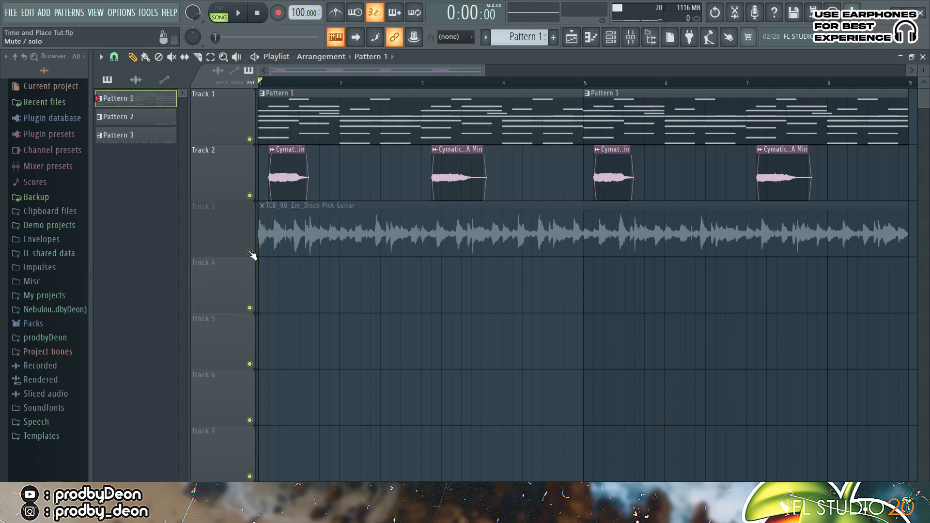
{"action": "key", "text": "space"}
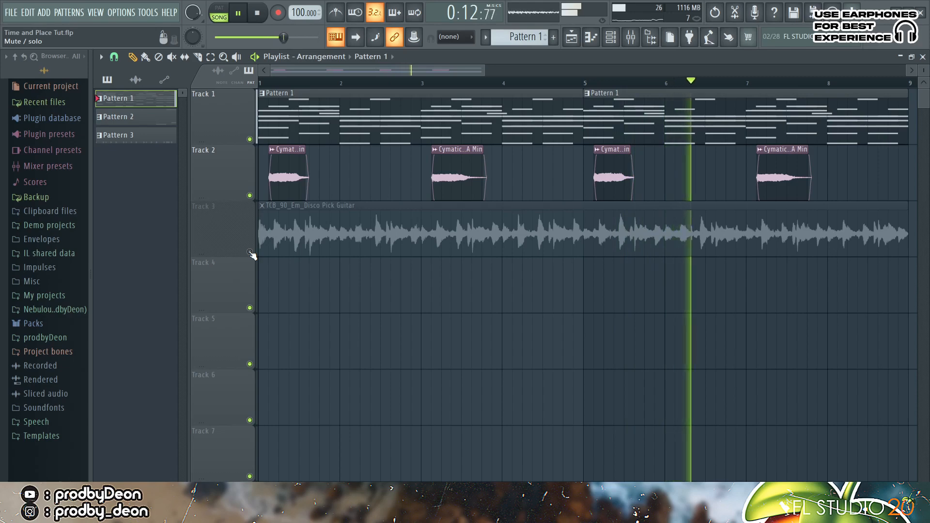
{"action": "key", "text": "space"}
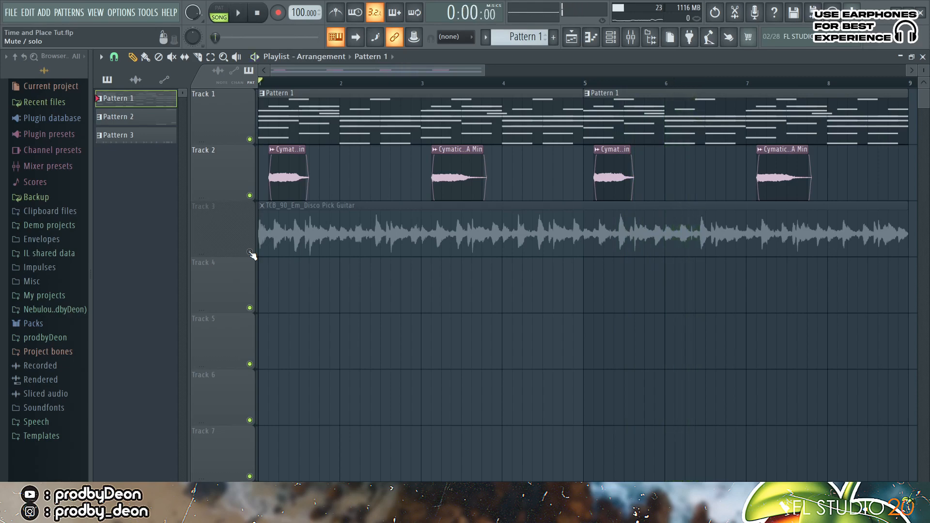
Unmute the Disco Pick Guitar on Track 3 and listen to it alone with Tracks 1 and 2 muted
{"action": "left_click", "coordinate": [249, 252]}
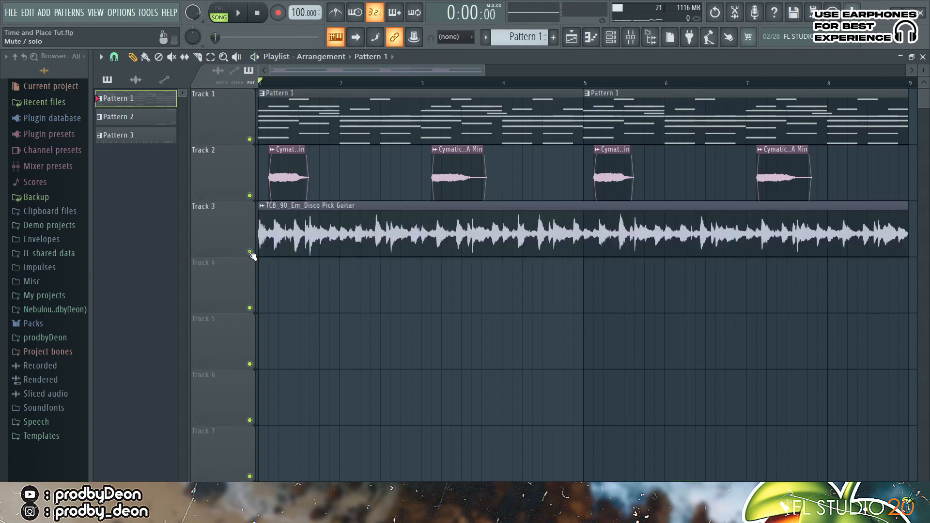
{"action": "left_click", "coordinate": [249, 196]}
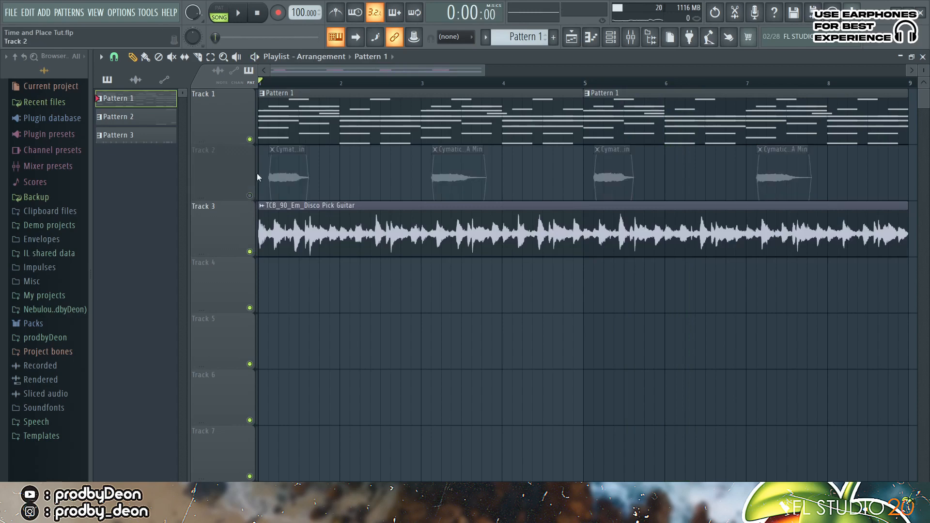
{"action": "left_click", "coordinate": [250, 140]}
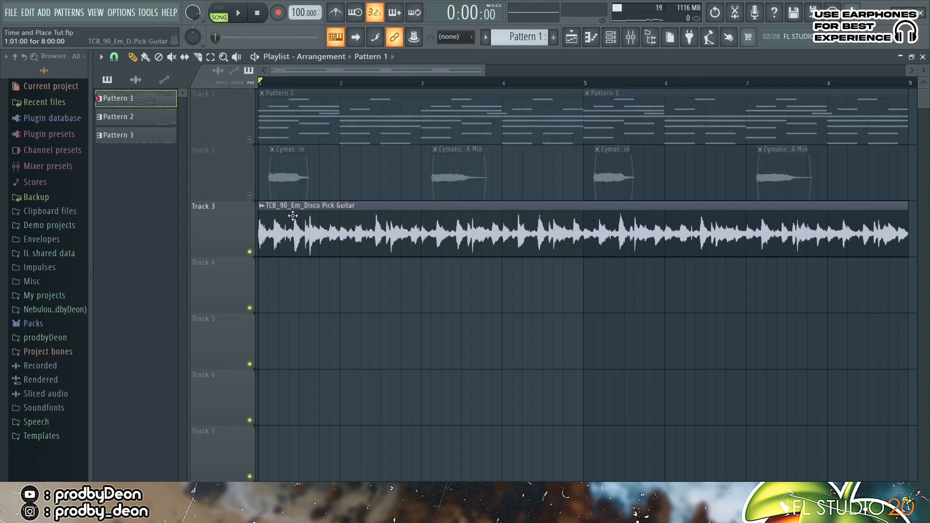
{"action": "key", "text": "space"}
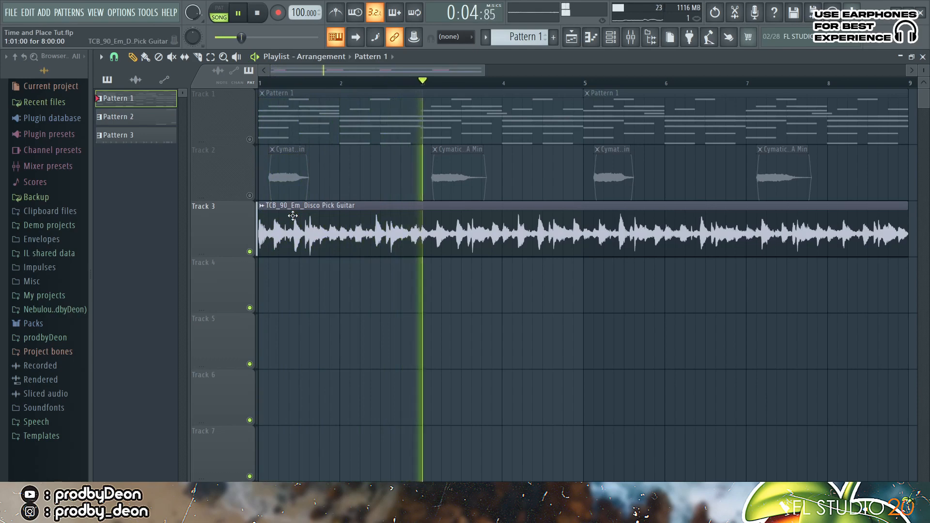
{"action": "key", "text": "space"}
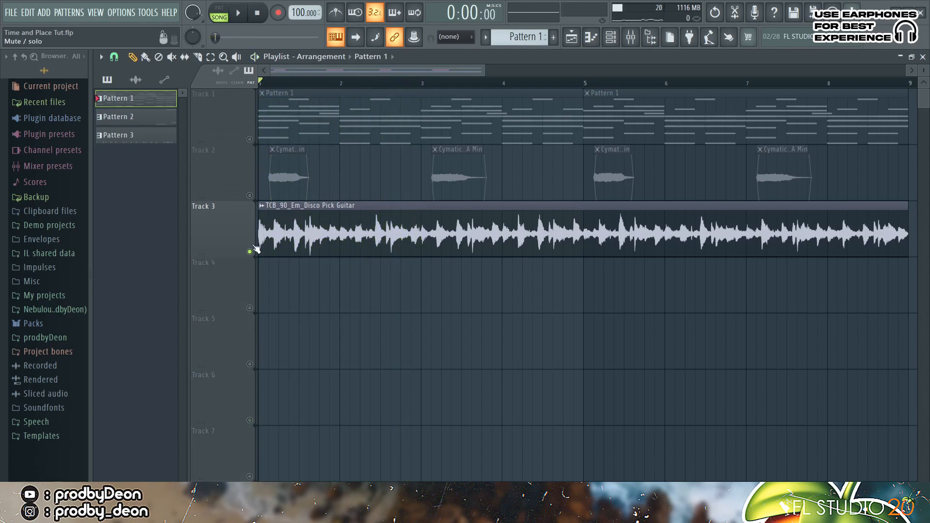
Restore all muted tracks and play the full arrangement together with the guitar
{"action": "right_click", "coordinate": [253, 248]}
{"action": "key", "text": "space"}
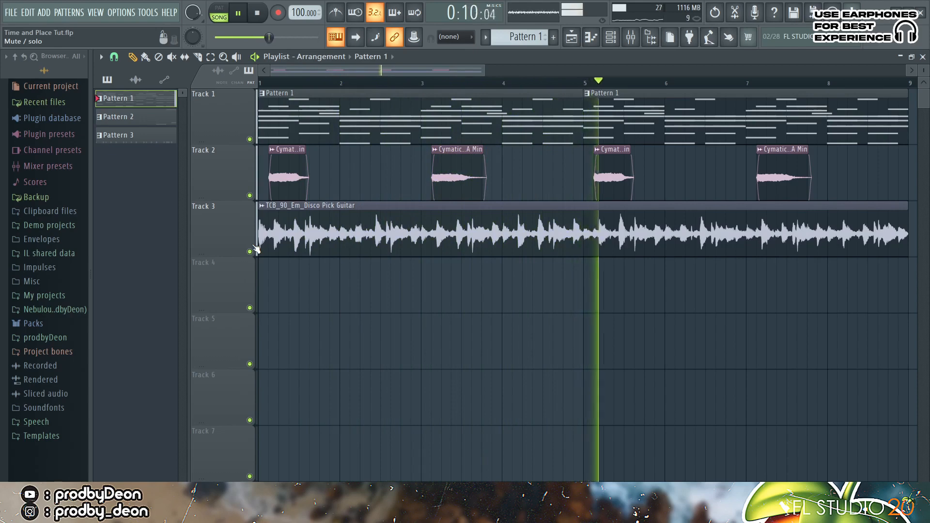
{"action": "key", "text": "space"}
Place the Shaker Loop ( 6 ) audio clip on Track 4 at the start of bar 1 and play it back
{"action": "left_click", "coordinate": [143, 85]}
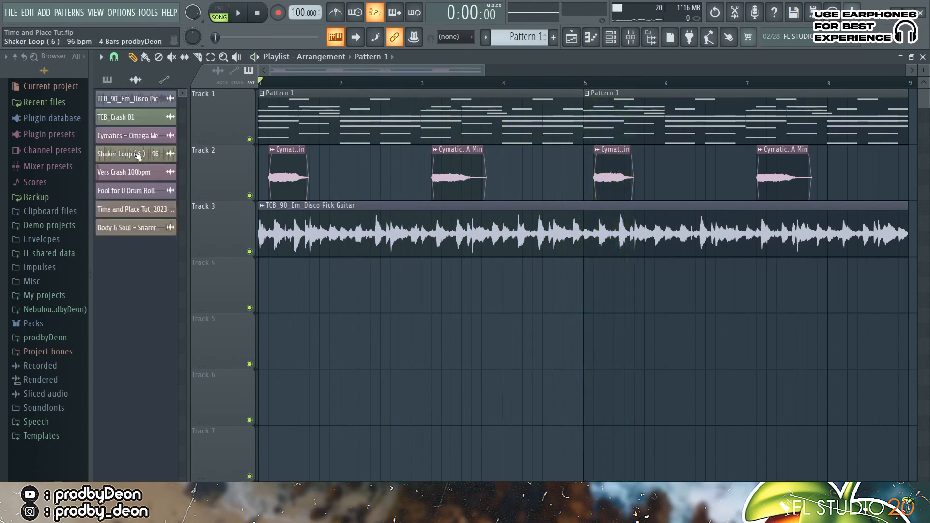
{"action": "left_click_drag", "start_coordinate": [138, 159], "coordinate": [284, 287]}
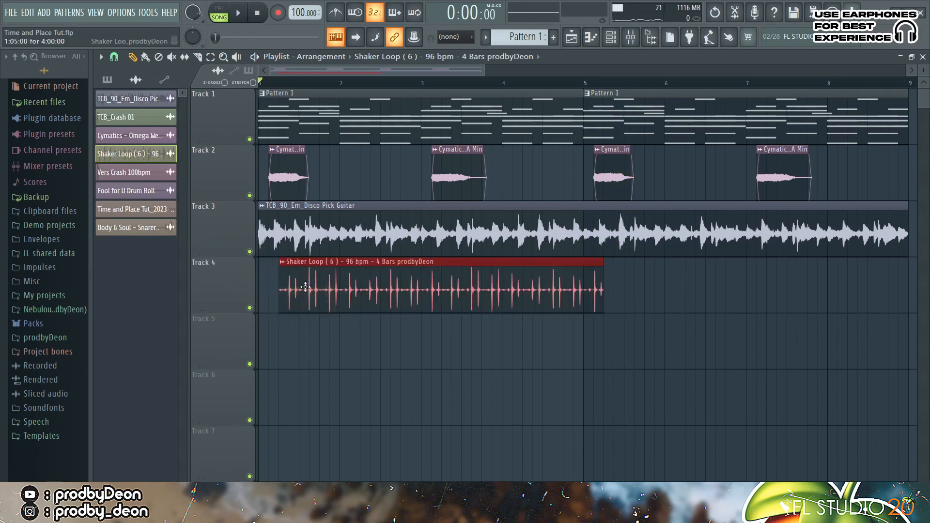
{"action": "key", "text": "space"}
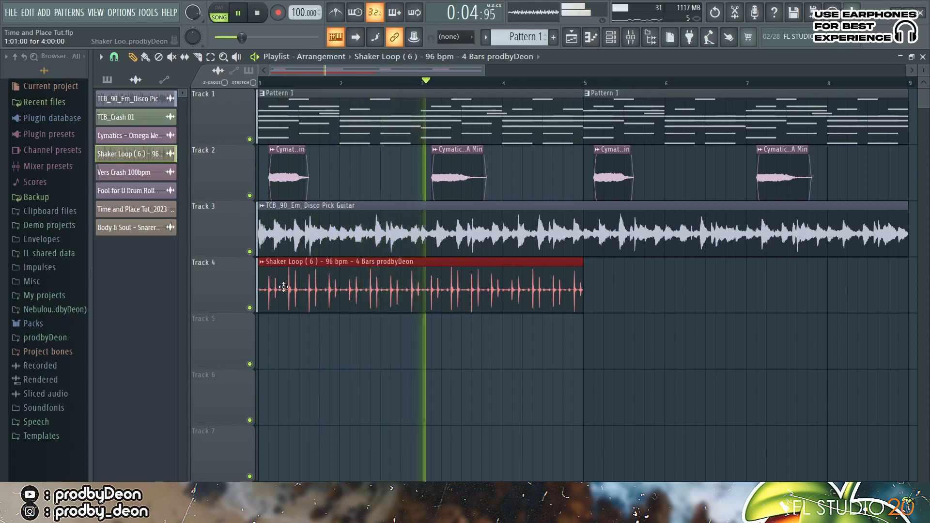
{"action": "key", "text": "space"}
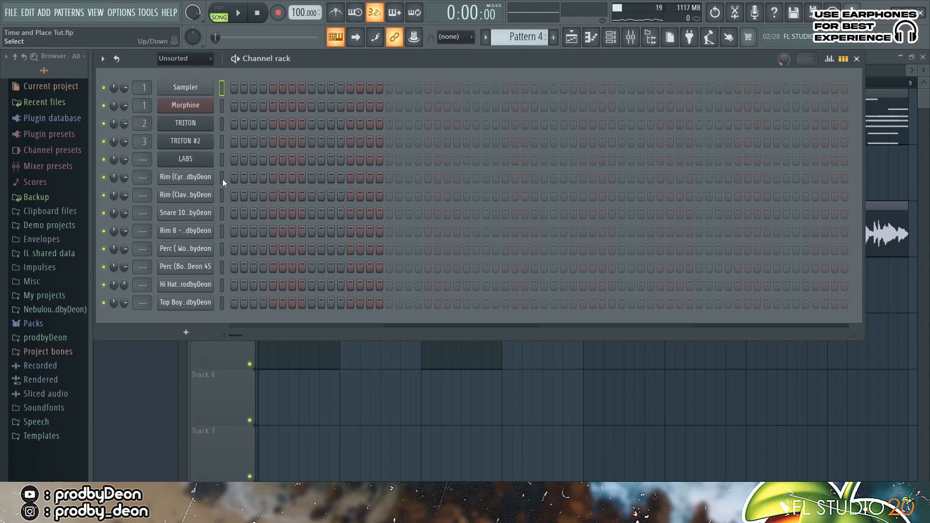
Program the first Rim channel in Pattern 4 with hits on steps 1, 4, 7, 9, 12, 15, 17, 20, 23, 25, 28 and 31
{"action": "left_click", "coordinate": [223, 178]}
{"action": "key", "text": "w"}
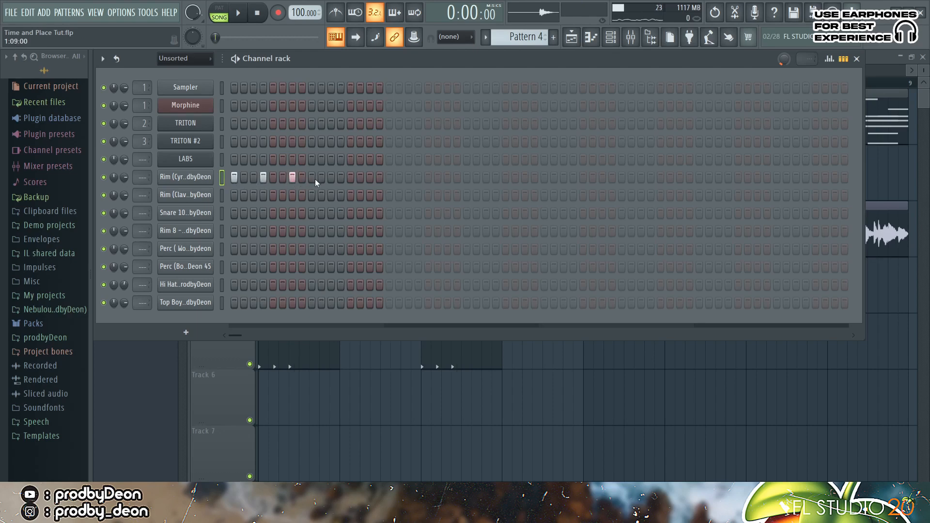
{"action": "left_click", "coordinate": [369, 177]}
{"action": "key", "text": "space"}
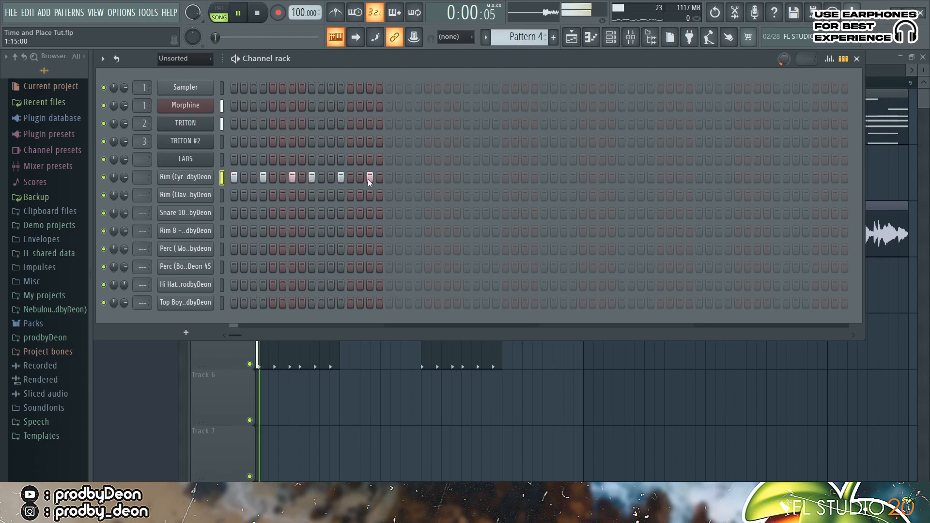
{"action": "left_click", "coordinate": [389, 177]}
{"action": "left_click", "coordinate": [418, 177]}
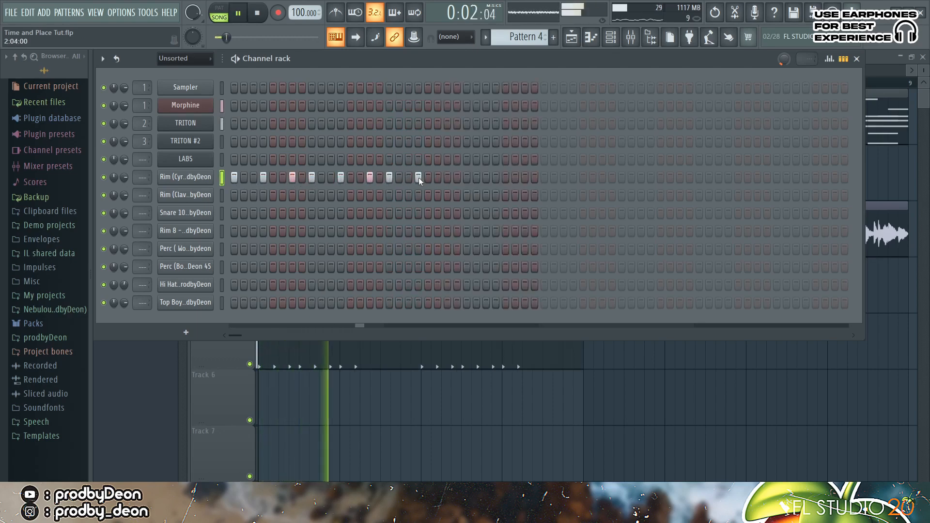
{"action": "left_click", "coordinate": [446, 178]}
{"action": "left_click", "coordinate": [467, 178]}
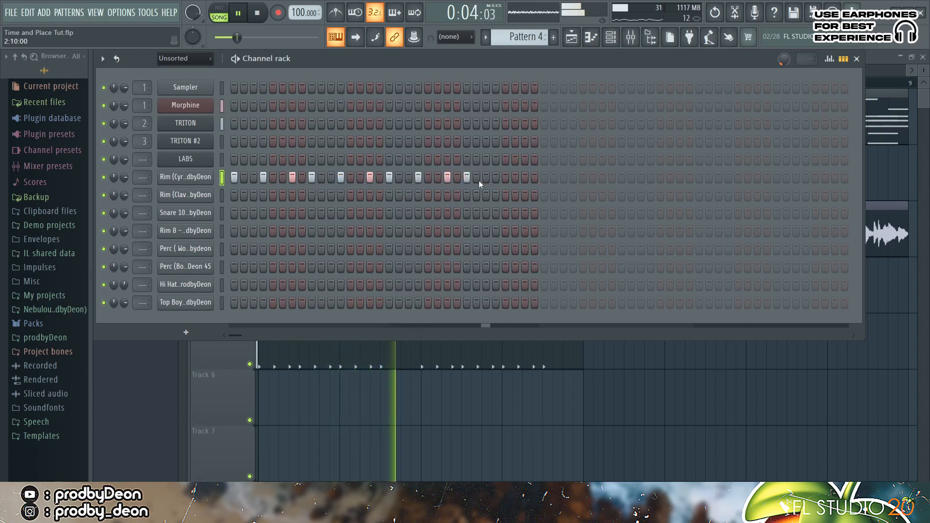
{"action": "left_click", "coordinate": [496, 177]}
{"action": "left_click", "coordinate": [524, 179]}
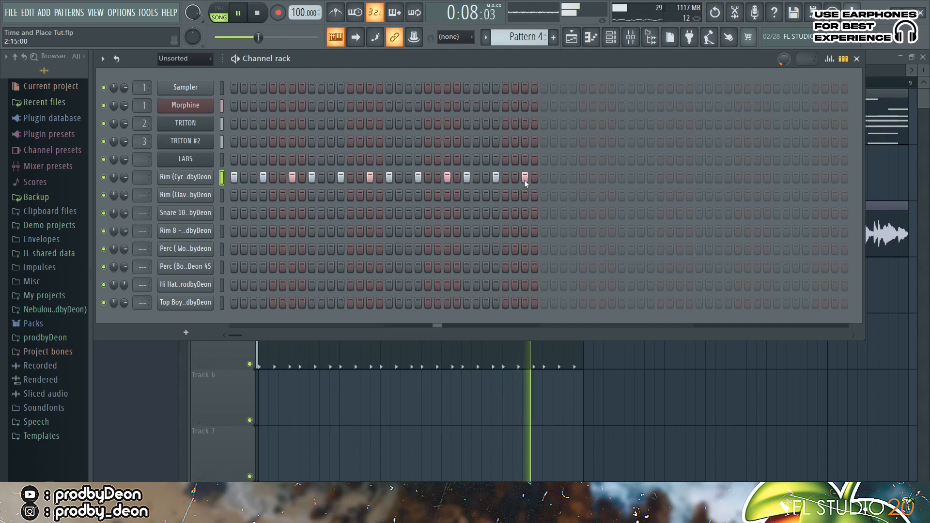
Copy the first Rim channel's hits to the Rim (Clav) channel and play both layers together
{"action": "key", "text": "space"}
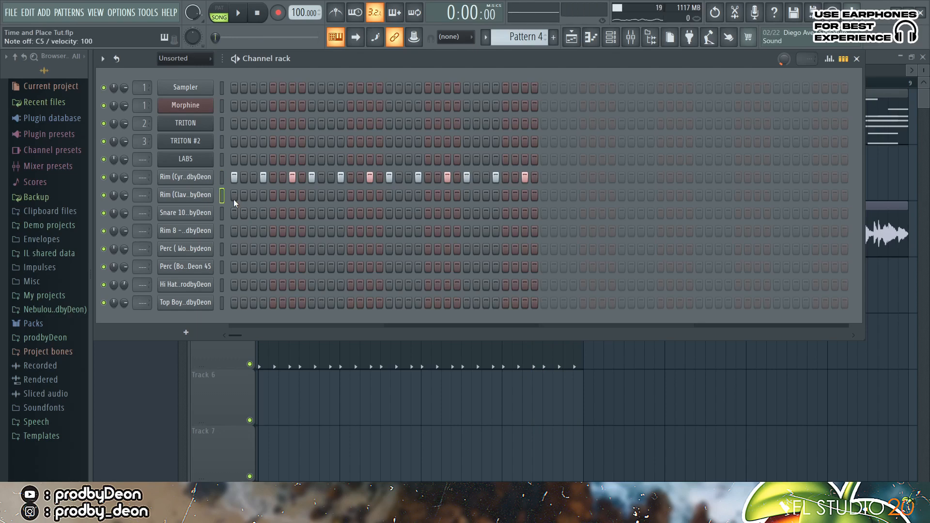
{"action": "key", "text": "ctrl+v"}
{"action": "key", "text": "space"}
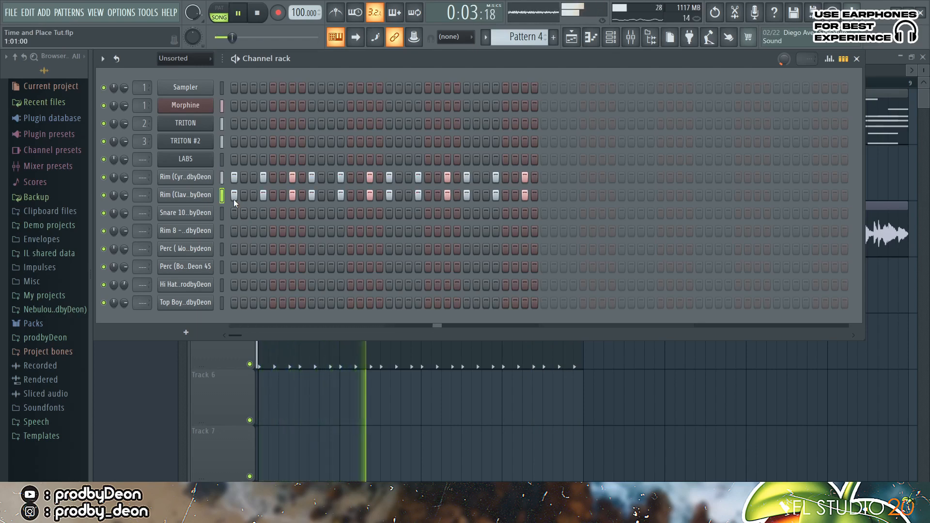
Program the Snare 10 channel with hits on steps 1, 12, 17, 20 and 28 while the arrangement plays
{"action": "left_click", "coordinate": [221, 212]}
{"action": "key", "text": "space"}
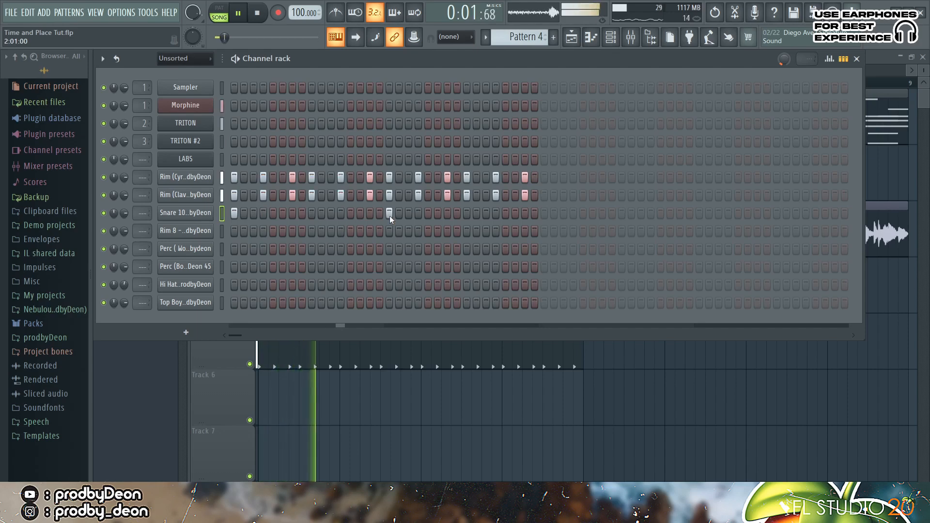
{"action": "left_click", "coordinate": [339, 214]}
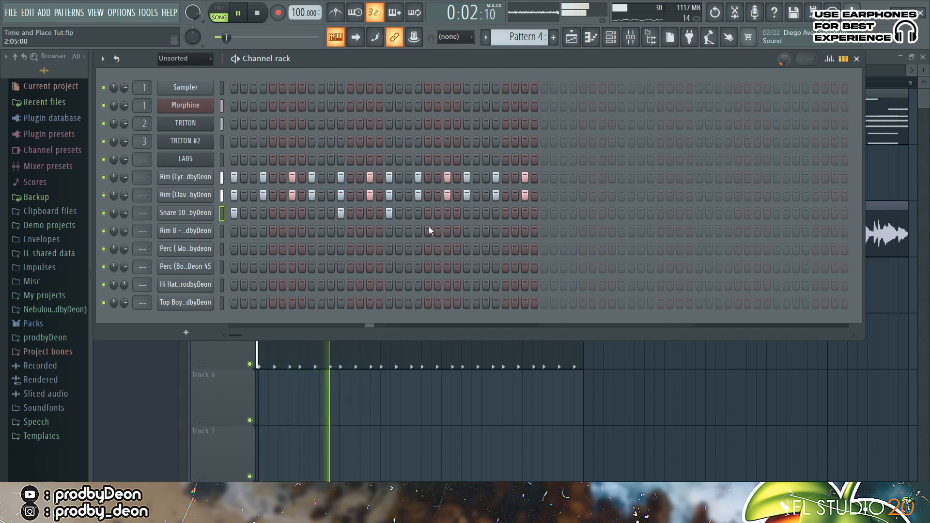
{"action": "left_click", "coordinate": [494, 215]}
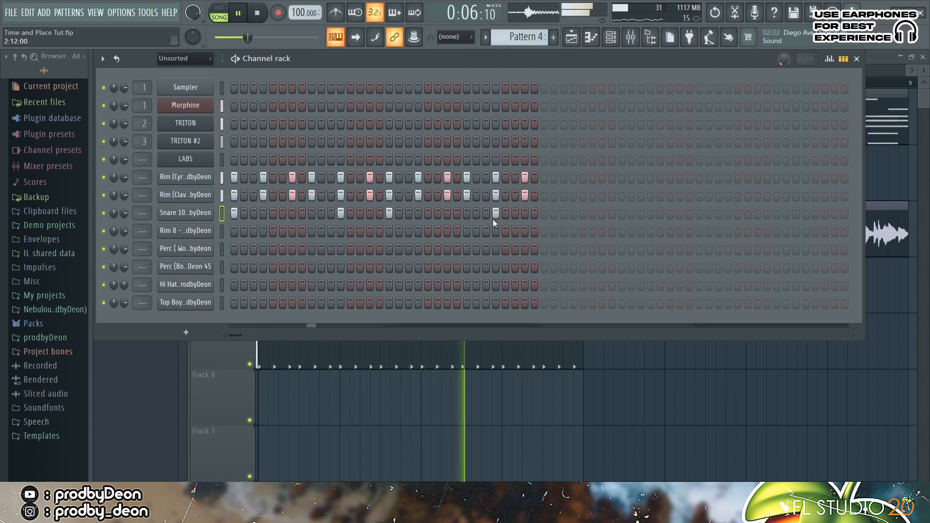
{"action": "left_click", "coordinate": [419, 212]}
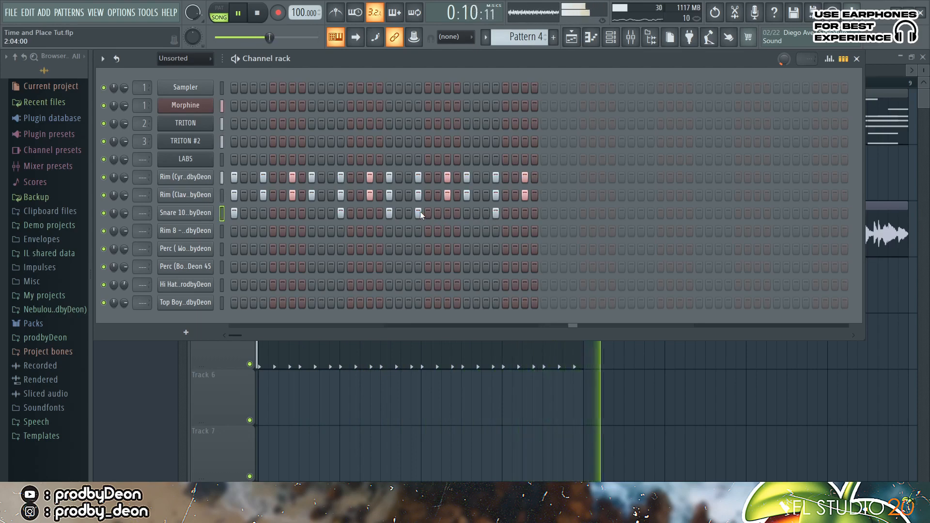
{"action": "key", "text": "space"}
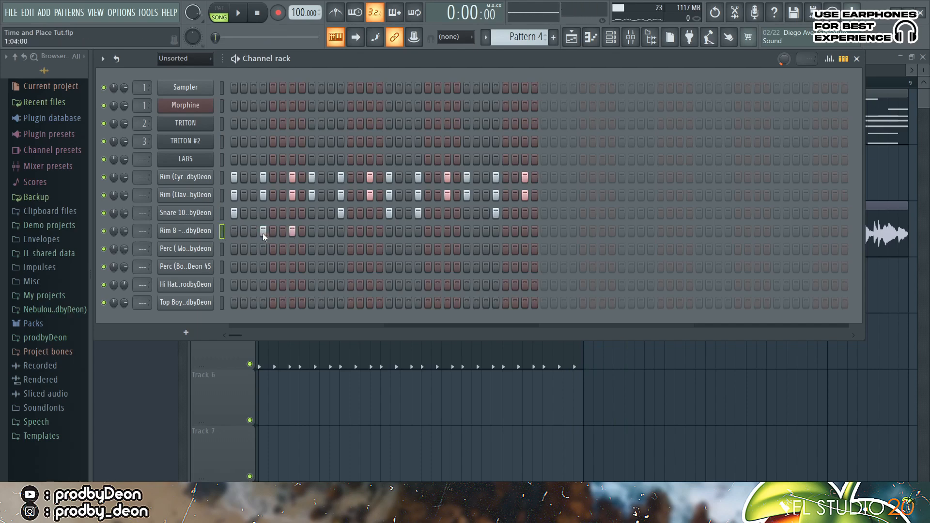
Complete the Rim 8 channel's rhythm with hits on steps 12, 15, 20, 23, 28 and 31 during playback
{"action": "key", "text": "space"}
{"action": "left_click", "coordinate": [341, 235]}
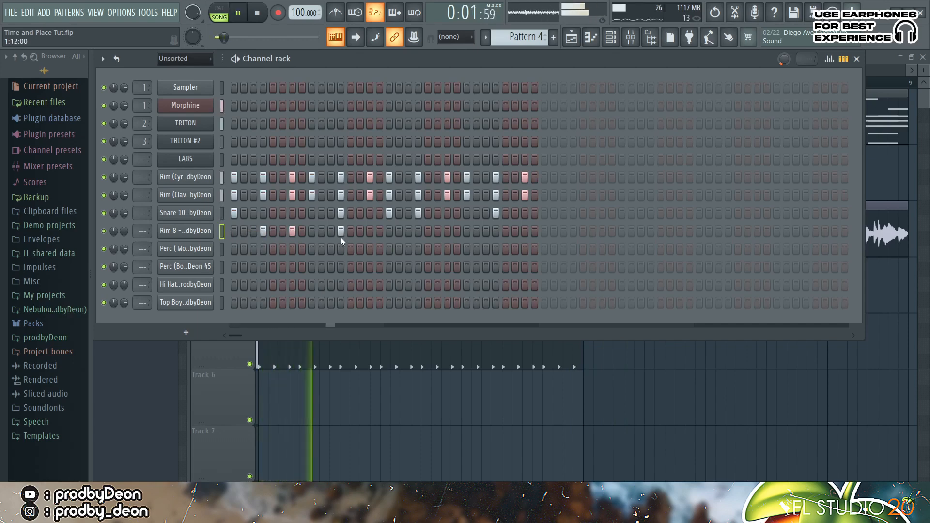
{"action": "left_click", "coordinate": [369, 232]}
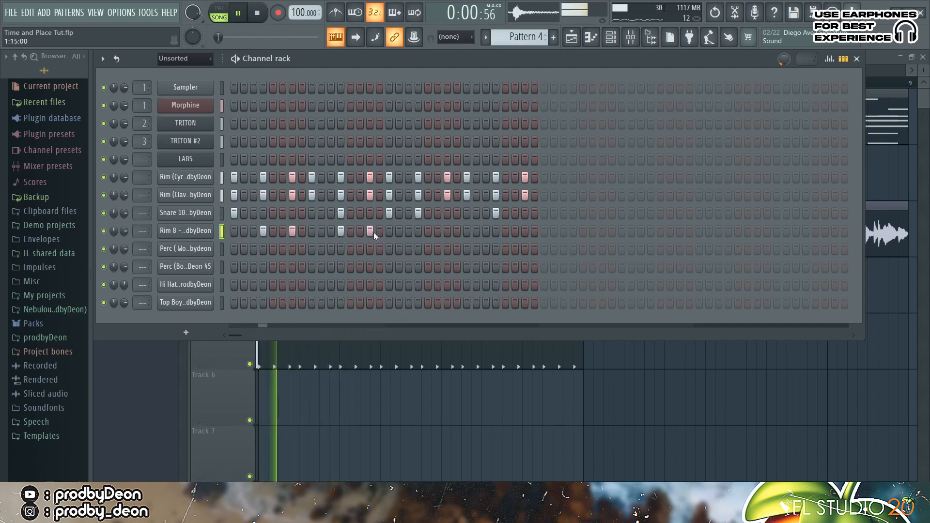
{"action": "left_click", "coordinate": [419, 231]}
{"action": "left_click", "coordinate": [445, 232]}
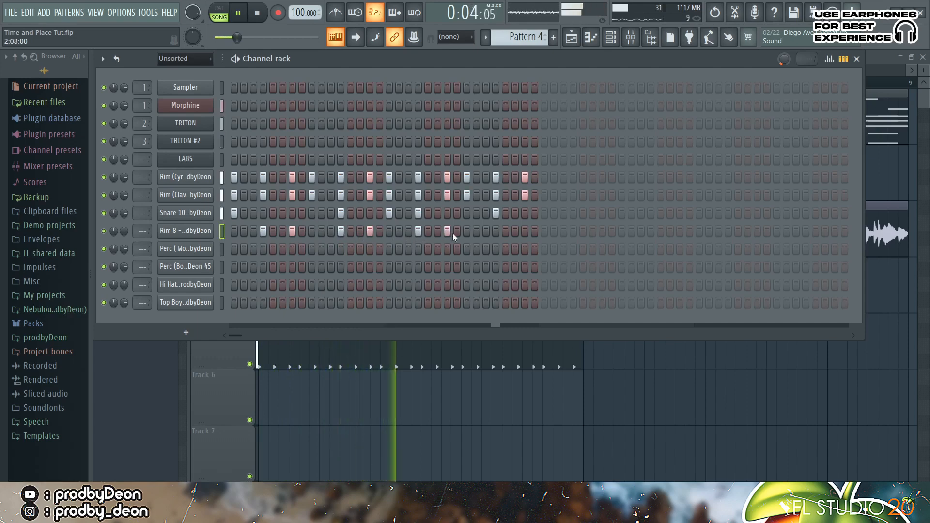
{"action": "left_click", "coordinate": [495, 232]}
{"action": "left_click", "coordinate": [527, 232]}
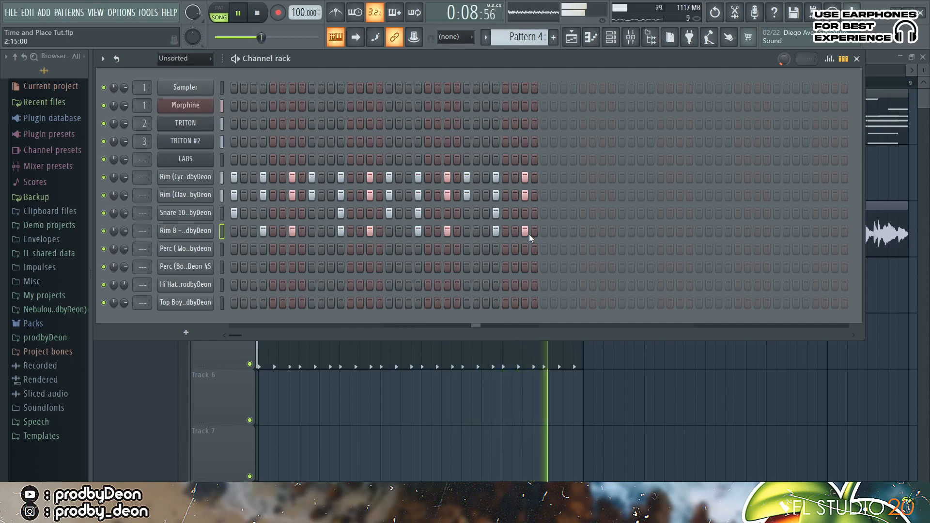
Add Perc (Wood Effected) hits on steps 7, 15, 23 and 31 and a Perc (Bongo Conga) hit on step 31, and play the arrangement
{"action": "key", "text": "space"}
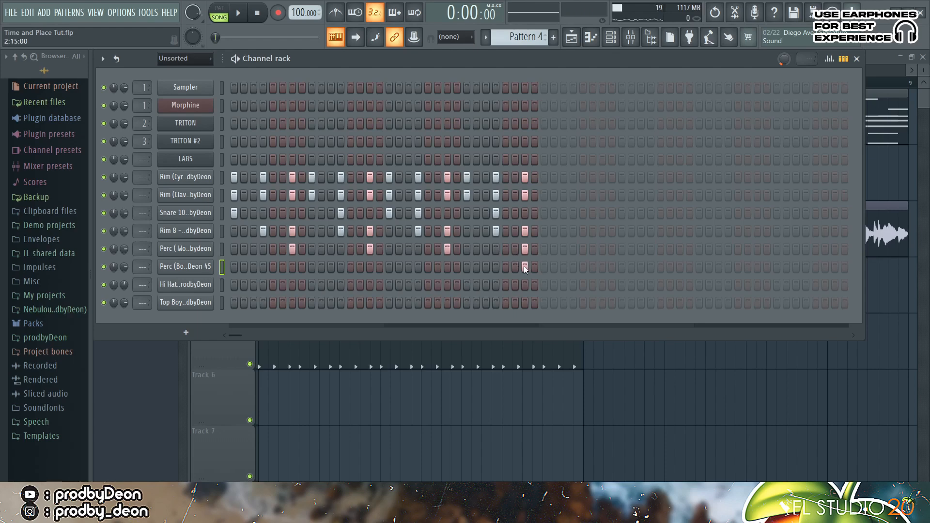
{"action": "key", "text": "space"}
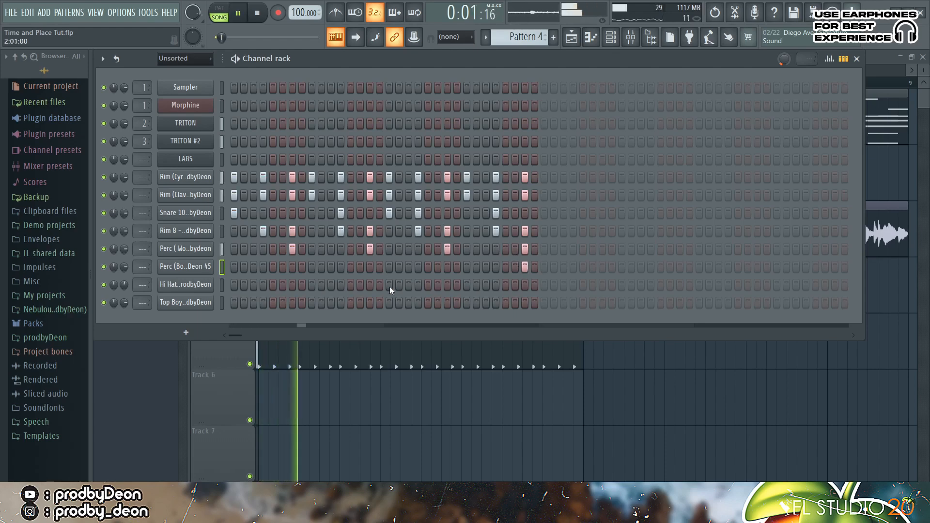
Raise the boost slightly on the Perc (Wood Effected) sample during playback, close its settings and stop playback
{"action": "left_click", "coordinate": [196, 249]}
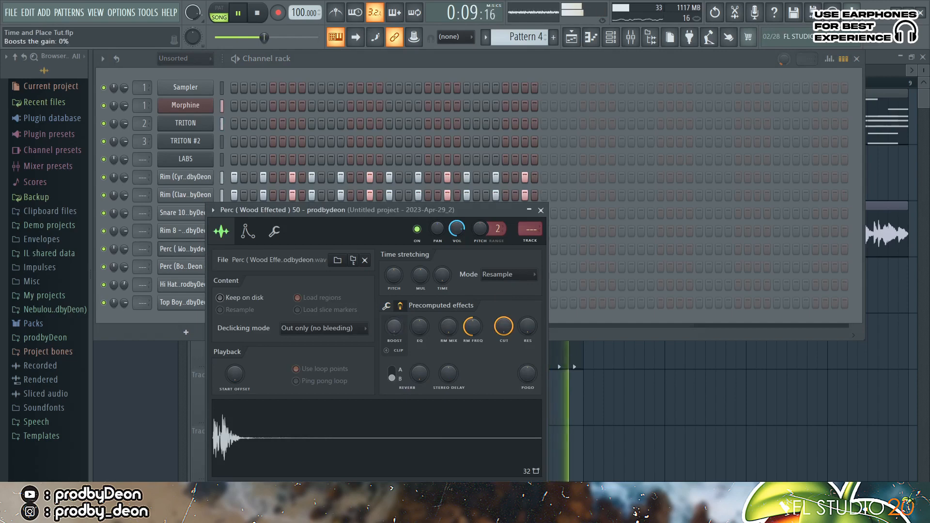
{"action": "left_click_drag", "start_coordinate": [399, 320], "coordinate": [398, 321]}
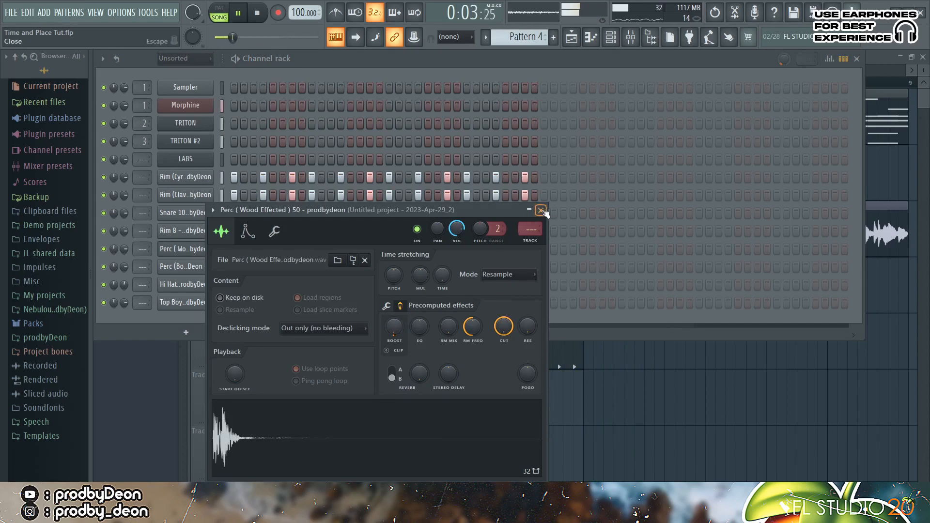
{"action": "left_click", "coordinate": [529, 211]}
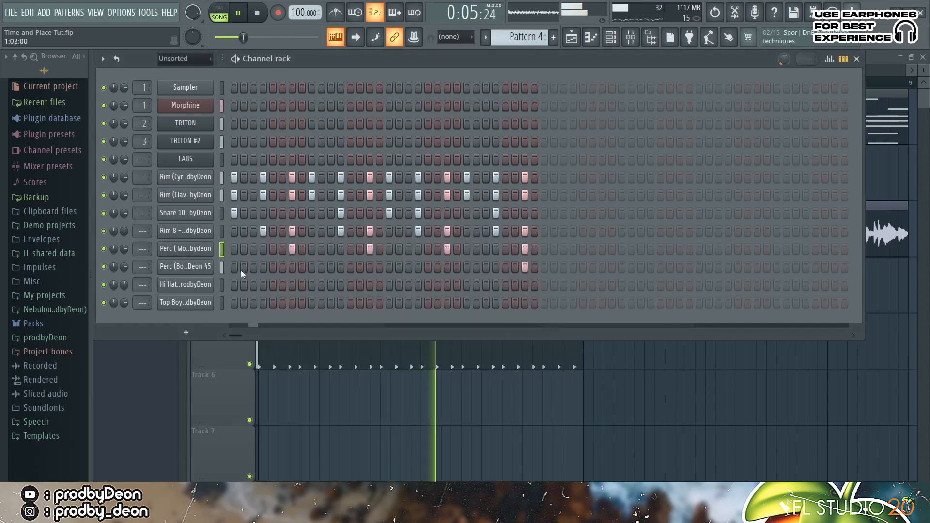
{"action": "key", "text": "space"}
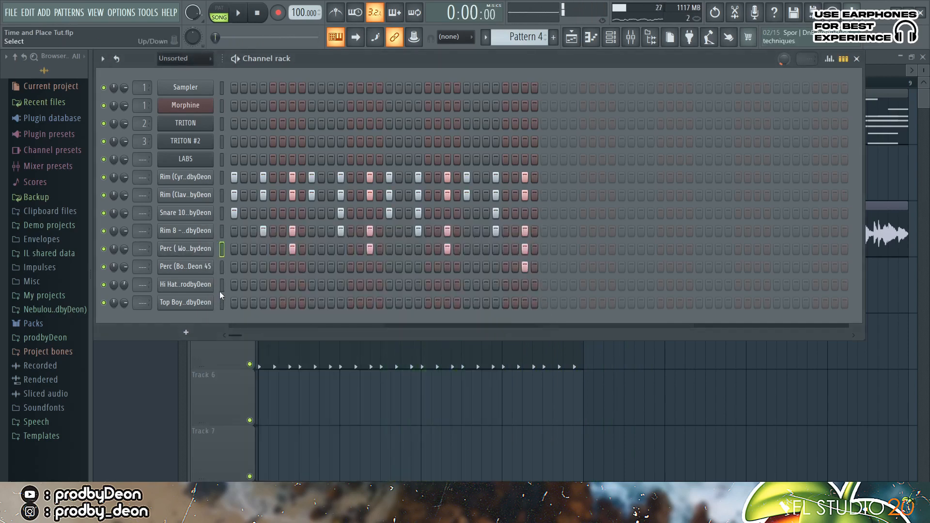
Add Hi Hat 3 hits on steps 29 and 30 and fill the gap between them with C5 notes for a five-note roll
{"action": "left_click", "coordinate": [220, 289]}
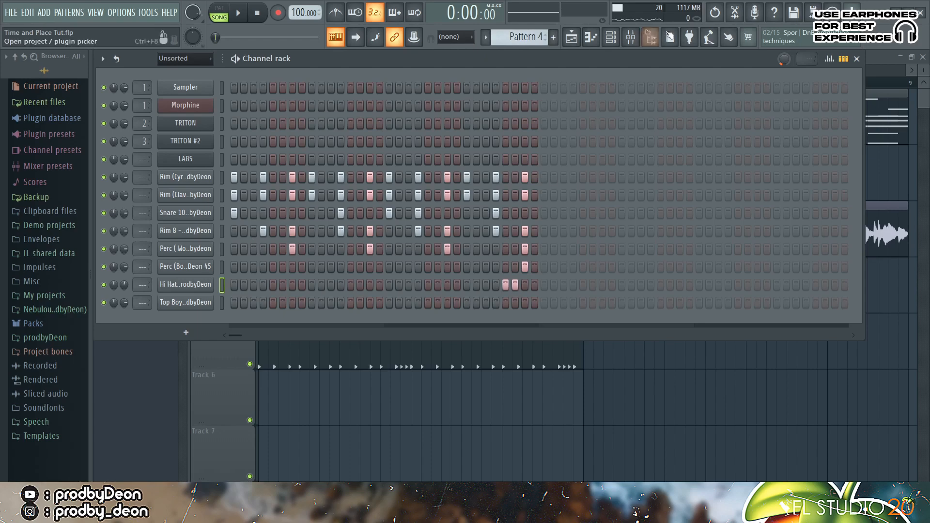
{"action": "left_click", "coordinate": [592, 40]}
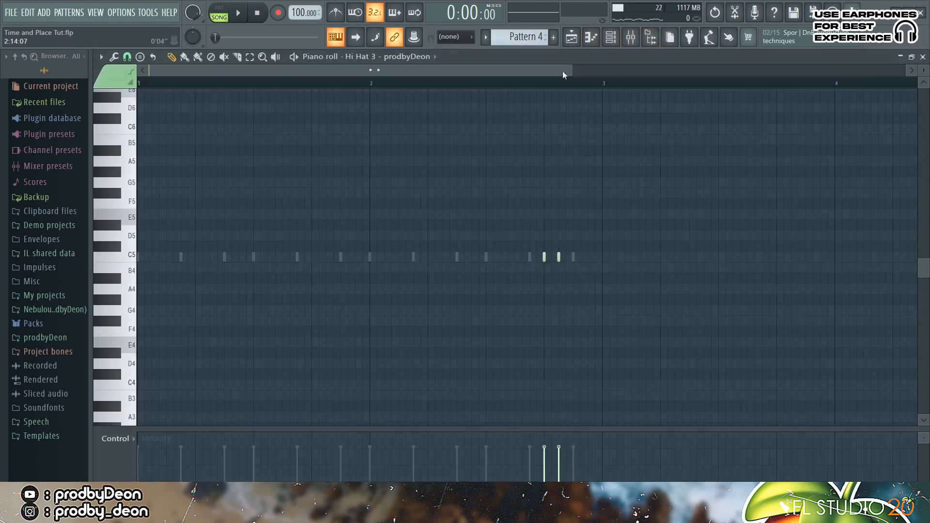
{"action": "left_click_drag", "start_coordinate": [569, 69], "coordinate": [434, 107]}
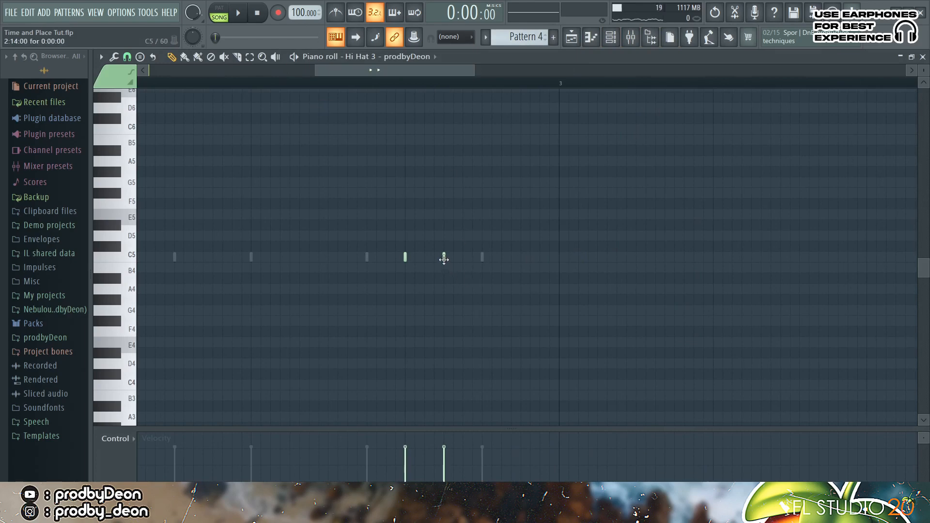
{"action": "left_click", "coordinate": [414, 257]}
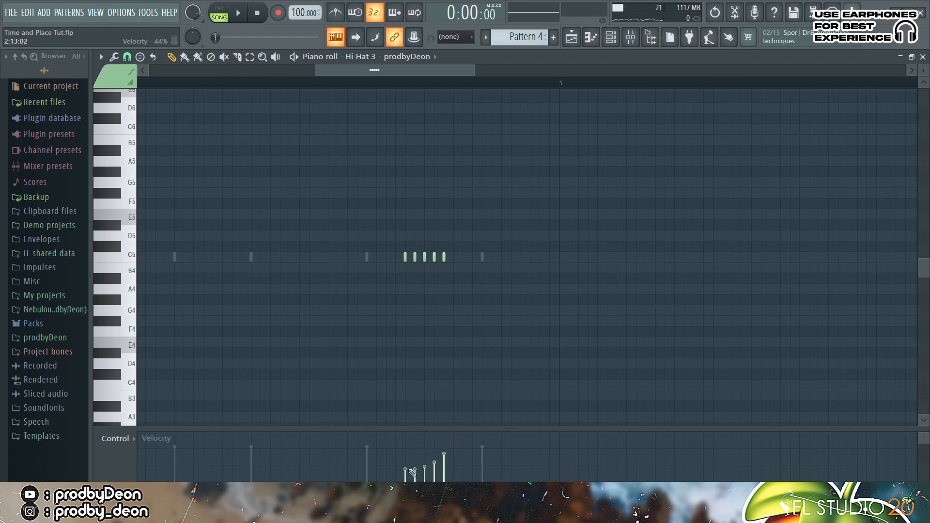
Shape the velocities of the five-note hi-hat roll into a rising ramp while listening to the arrangement
{"action": "key", "text": "space"}
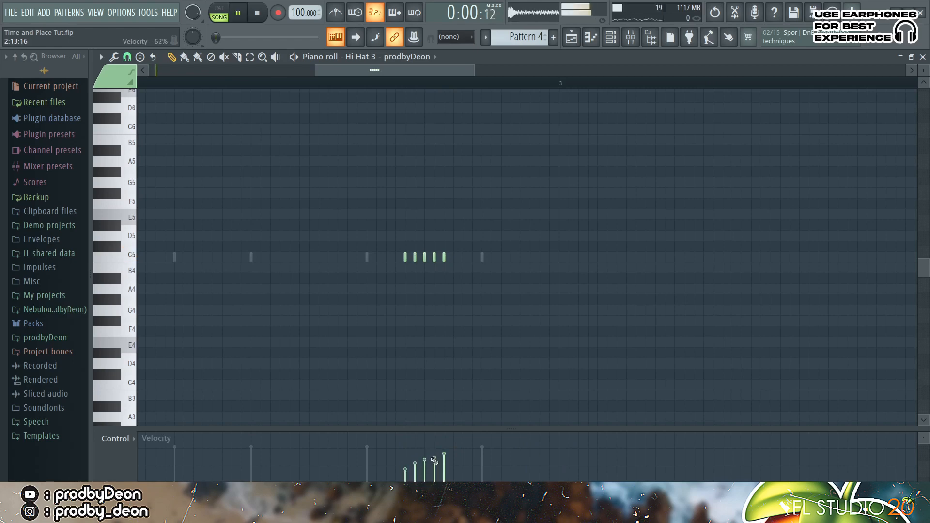
{"action": "left_click", "coordinate": [424, 461]}
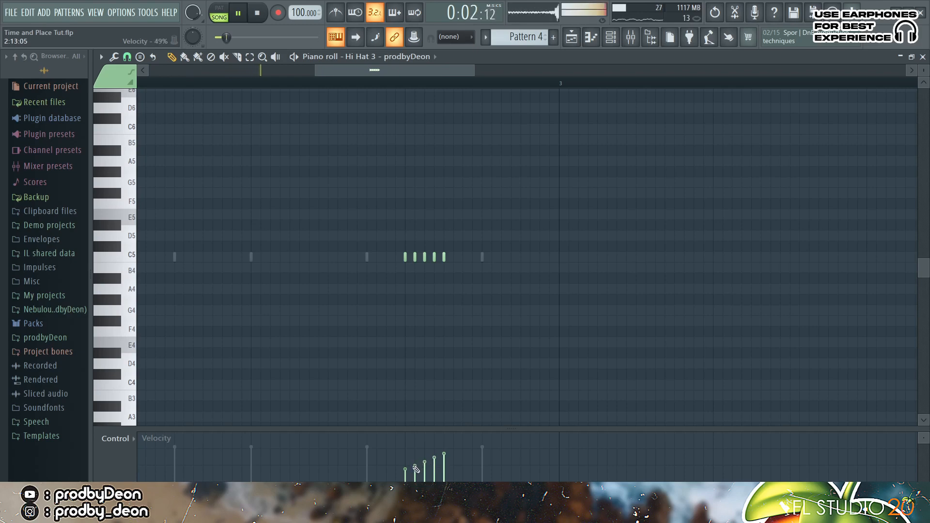
{"action": "left_click", "coordinate": [415, 465]}
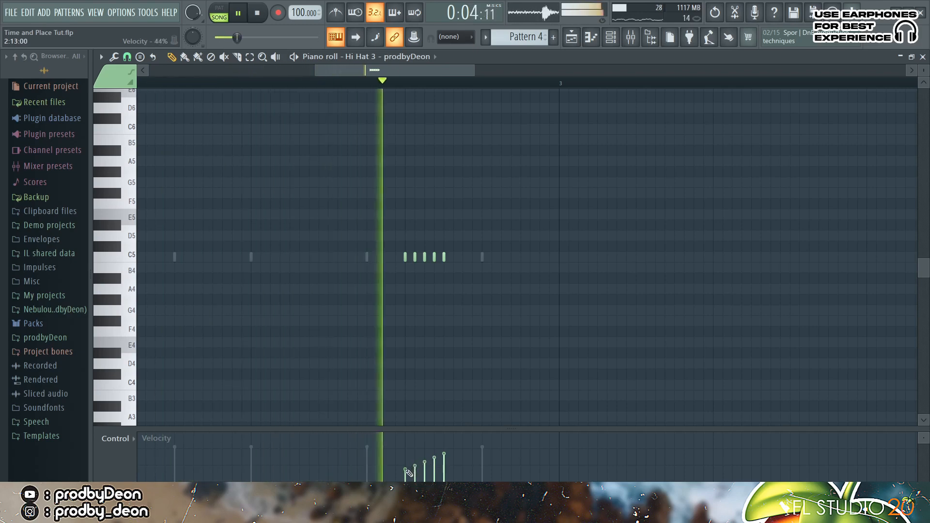
{"action": "left_click", "coordinate": [405, 466]}
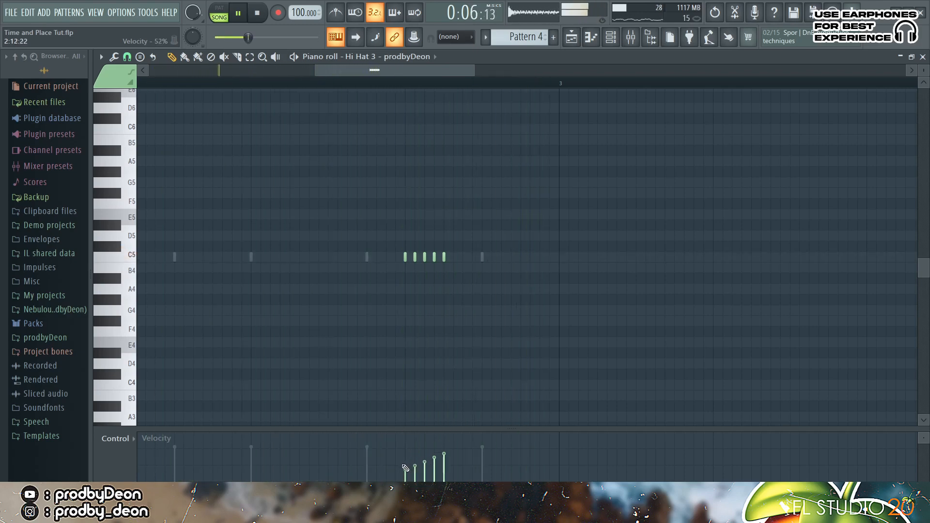
{"action": "left_click_drag", "start_coordinate": [404, 461], "coordinate": [444, 451]}
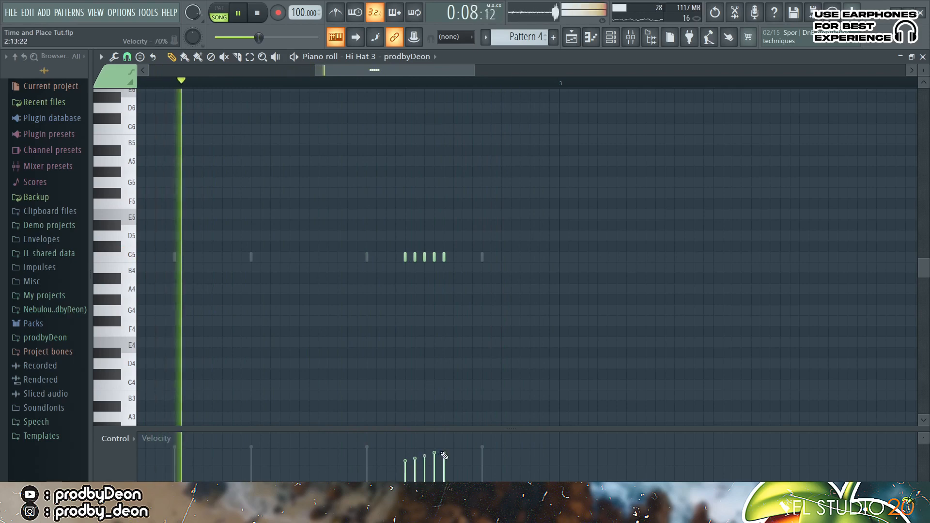
{"action": "key", "text": "space"}
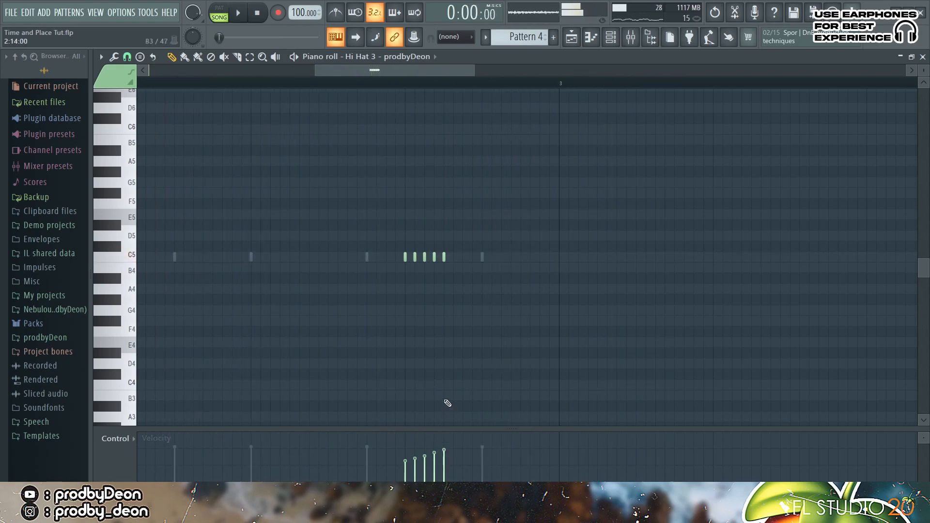
Duplicate bars 1 and 2 of the Hi Hat 3 part into bars 3 and 4 and clear the selection
{"action": "left_click_drag", "start_coordinate": [313, 65], "coordinate": [149, 65]}
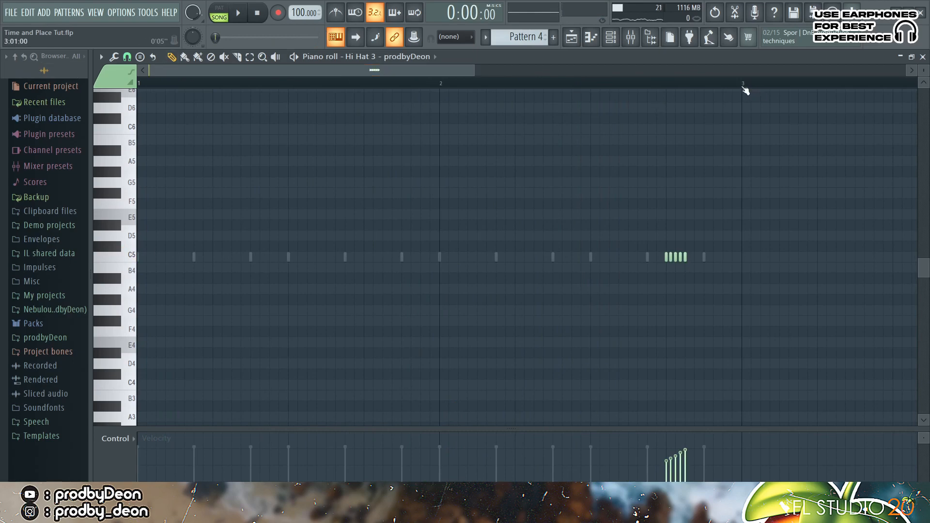
{"action": "left_click_drag", "start_coordinate": [745, 90], "coordinate": [4, 101]}
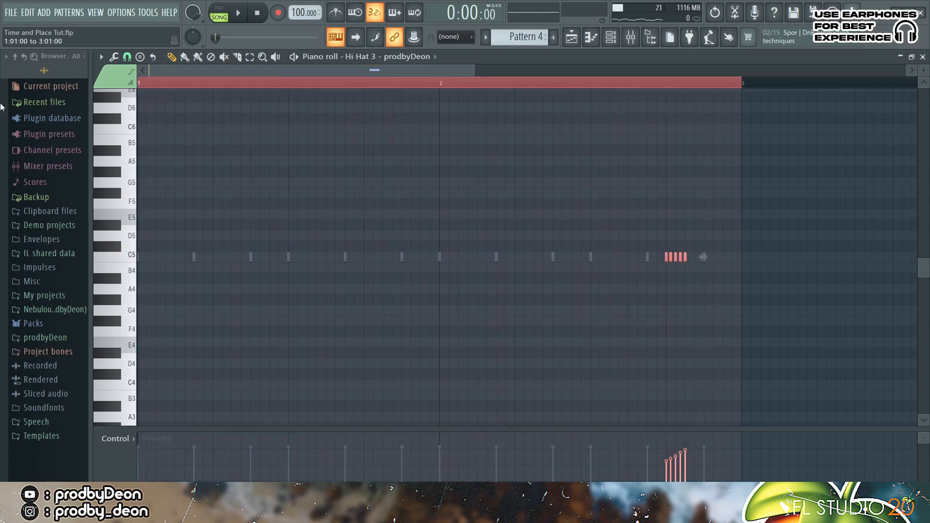
{"action": "key", "text": "ctrl+b"}
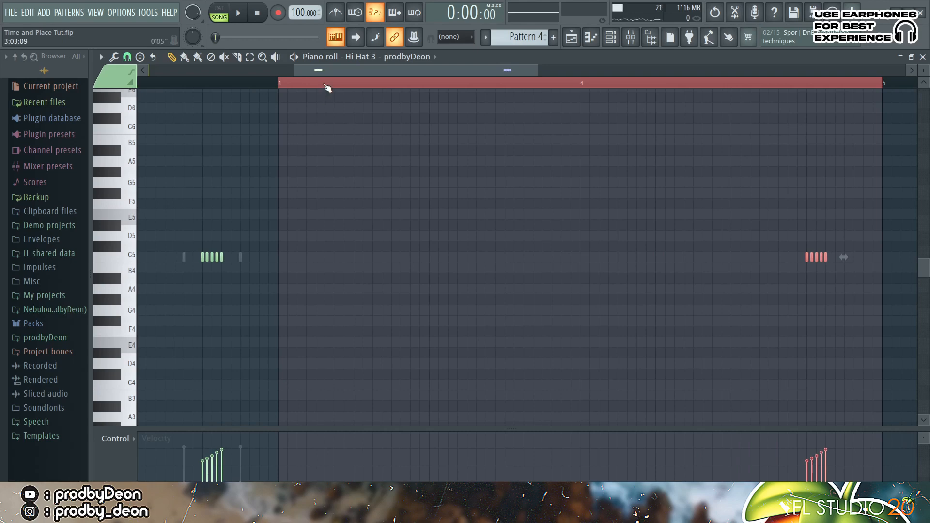
{"action": "left_click", "coordinate": [327, 88]}
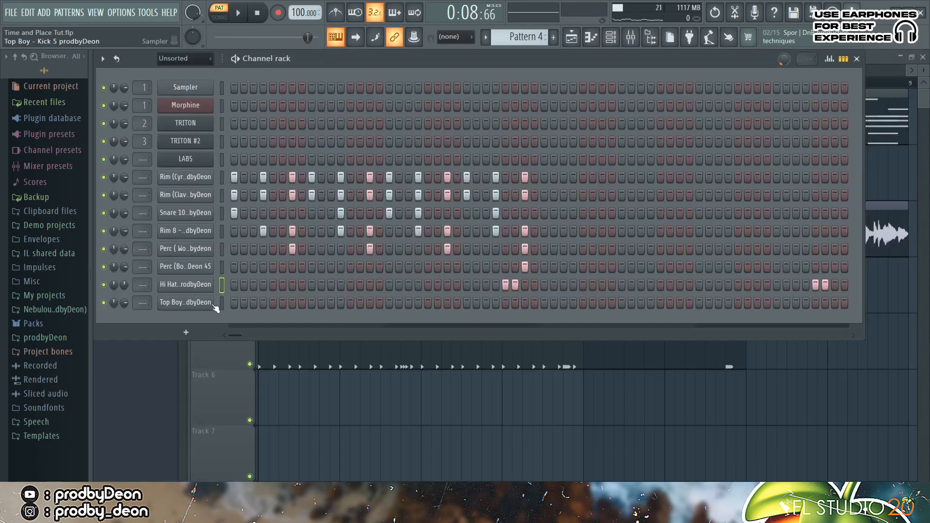
Check the Top Boy - Kick 5 channel's sample settings and fill the channel with a hit every 4 steps
{"action": "left_click", "coordinate": [211, 303]}
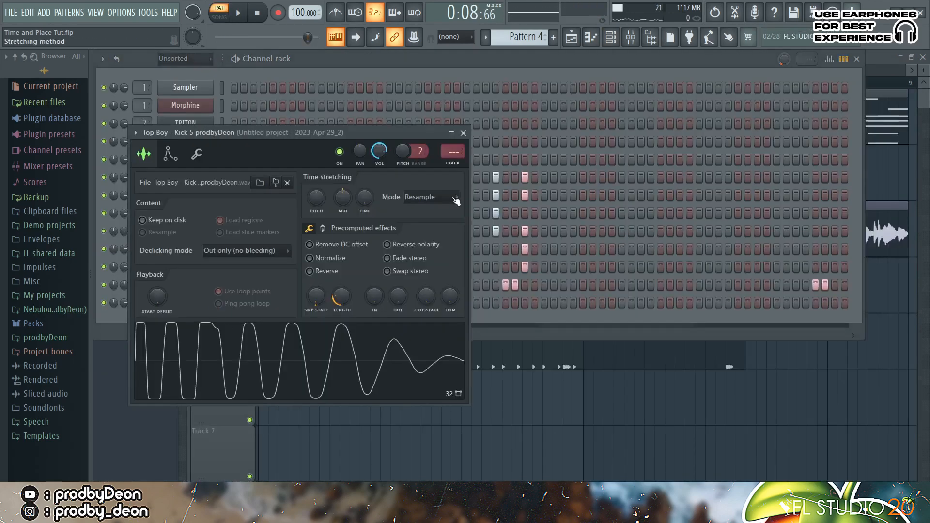
{"action": "left_click", "coordinate": [463, 133]}
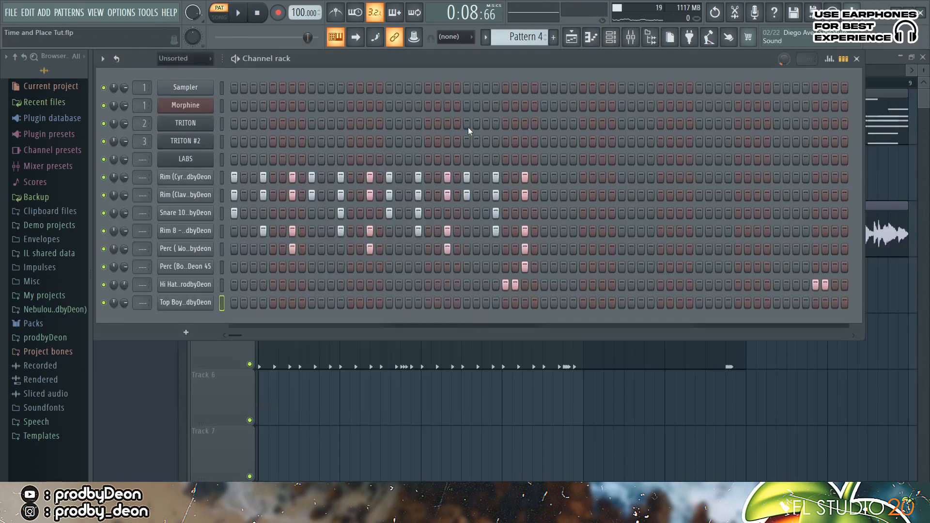
{"action": "right_click", "coordinate": [209, 304]}
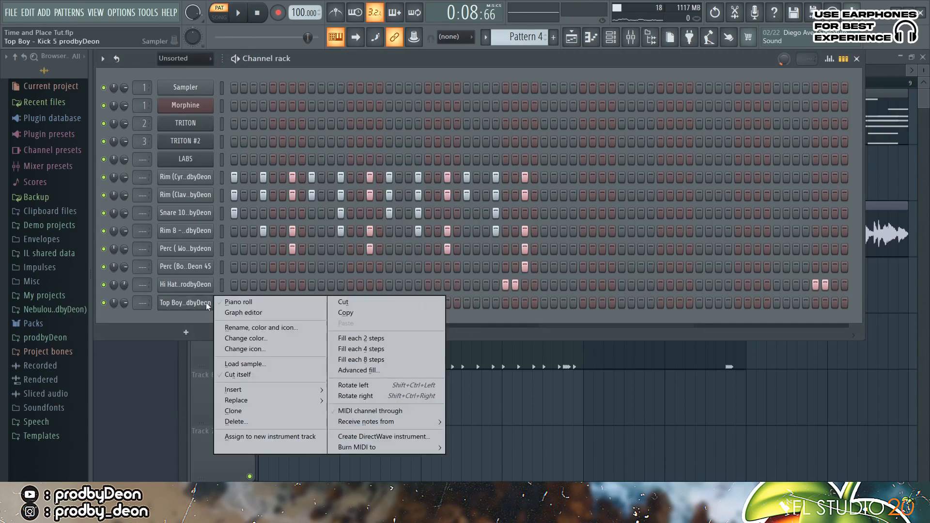
{"action": "left_click", "coordinate": [381, 349]}
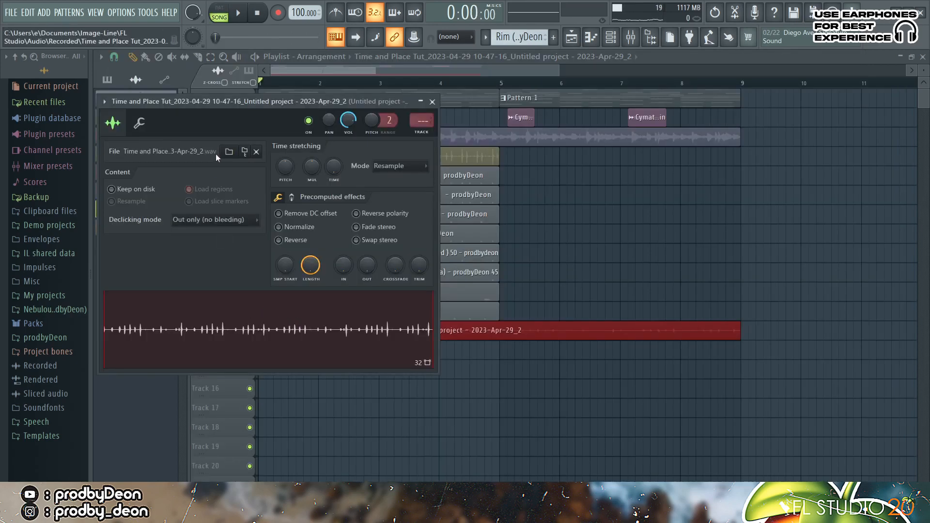
Duplicate the drum clips on Tracks 5 to 12 from bars 1–4 into bars 5–8 while the arrangement plays
{"action": "left_click_drag", "start_coordinate": [233, 105], "coordinate": [231, 85]}
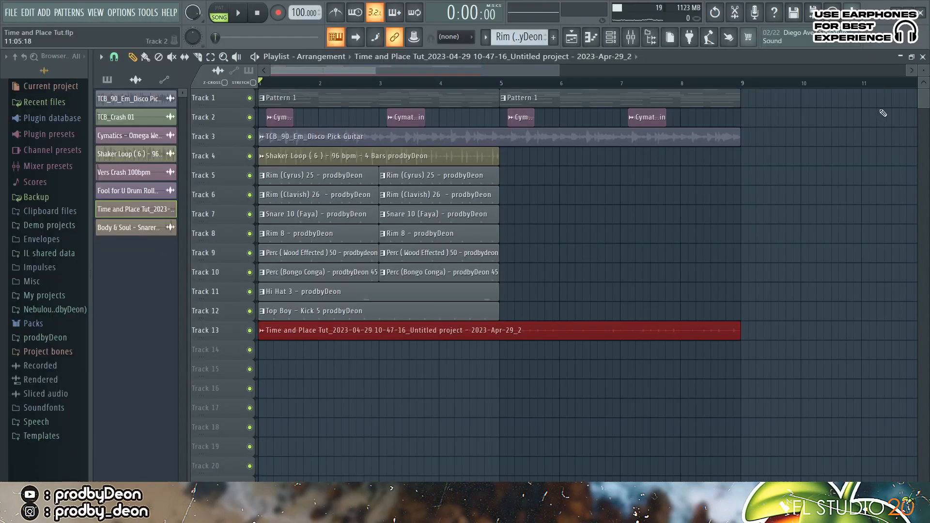
{"action": "scroll", "coordinate": [922, 70], "scroll_direction": "up", "scroll_amount": 3}
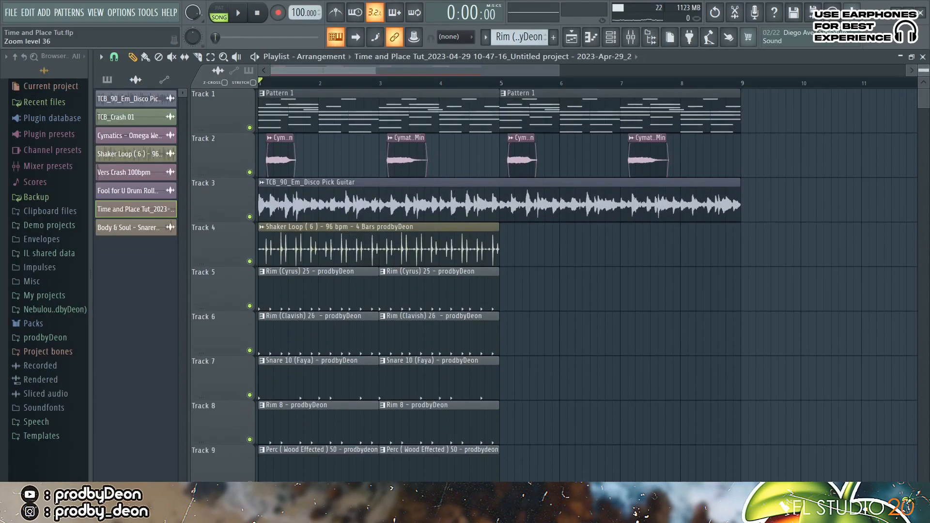
{"action": "left_click_drag", "start_coordinate": [924, 103], "coordinate": [925, 107]}
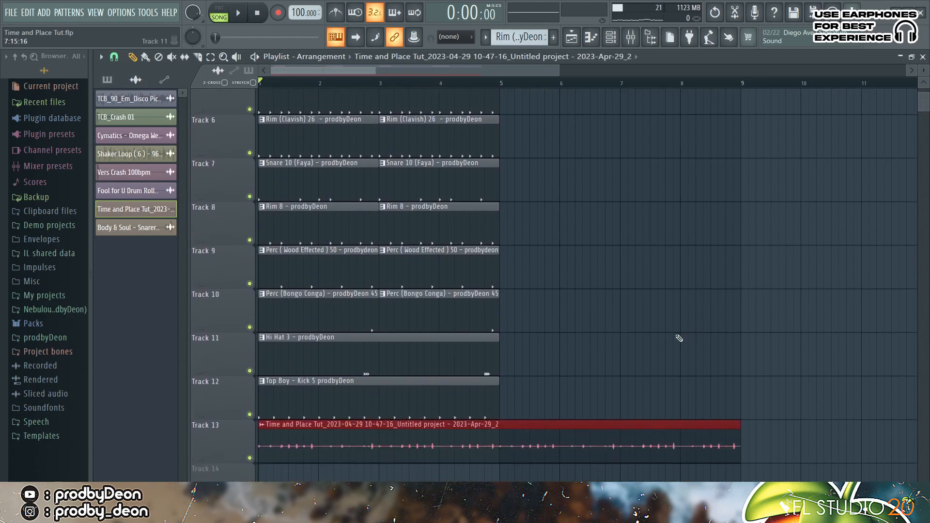
{"action": "key", "text": "space"}
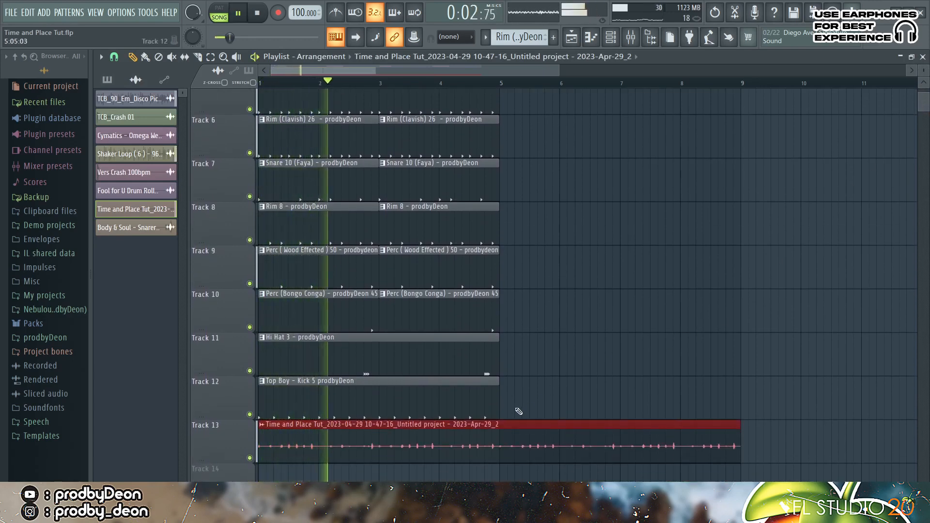
{"action": "left_click_drag", "start_coordinate": [514, 418], "coordinate": [275, 108]}
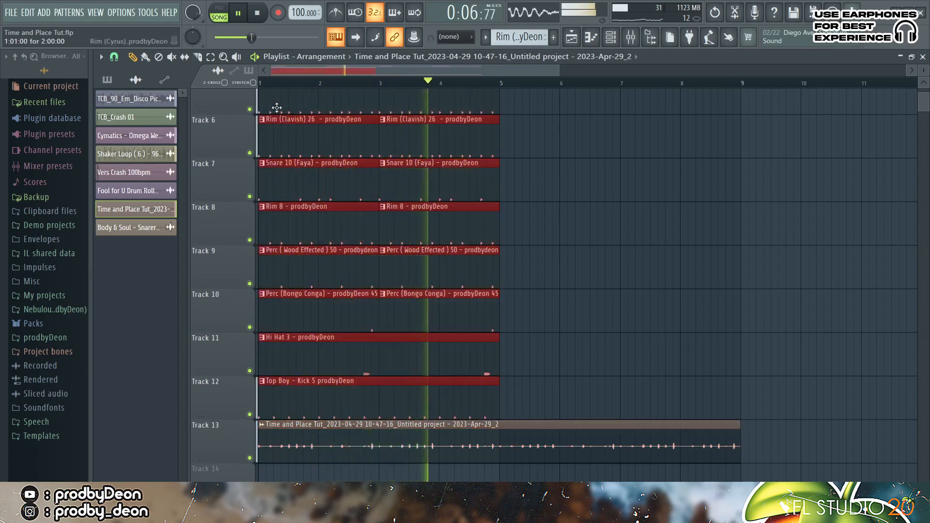
{"action": "key", "text": "ctrl+b"}
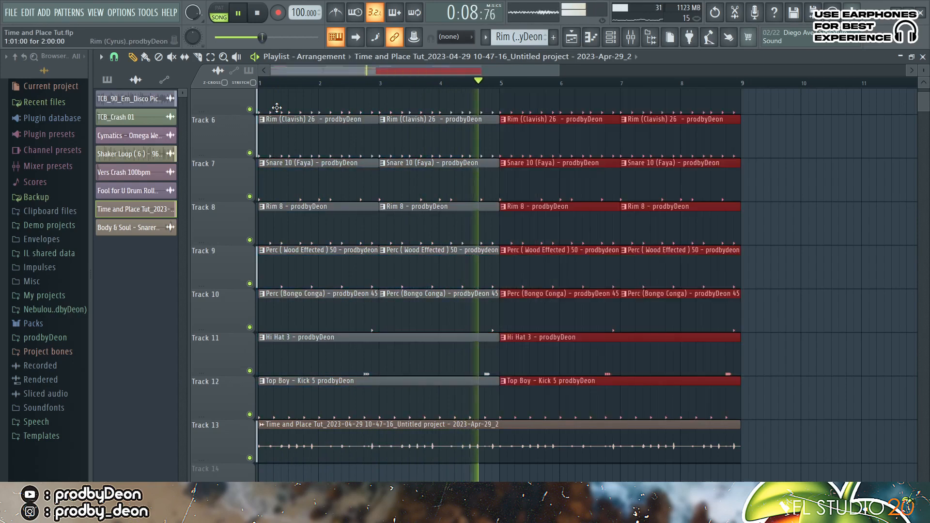
Mute the Top Boy kick on Track 12 to hear the arrangement without it, and stop playback
{"action": "left_click", "coordinate": [249, 414]}
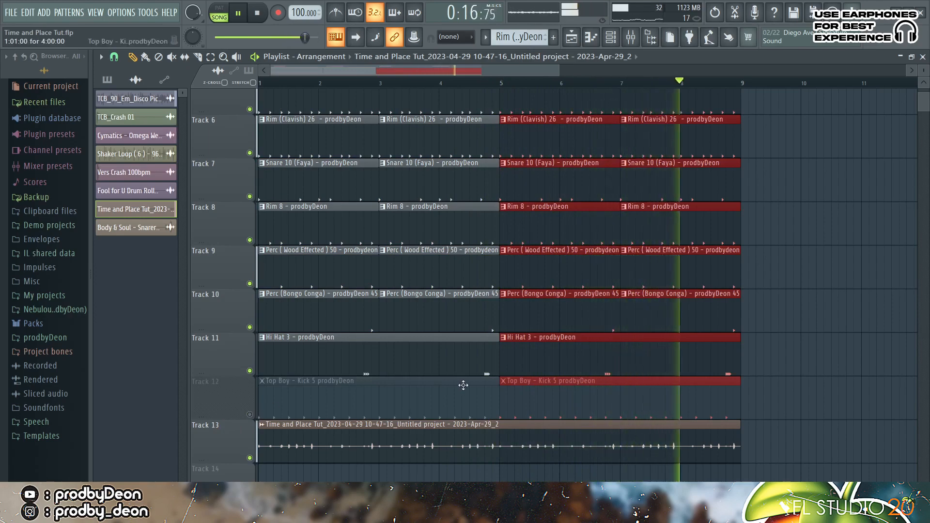
{"action": "key", "text": "space"}
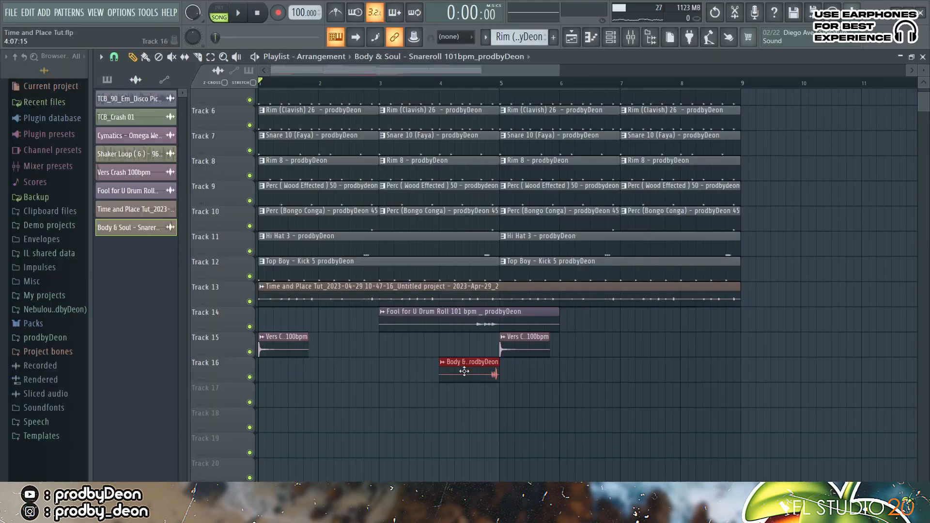
Inspect the Body & Soul snare roll clip's settings on Track 16 and move the playhead just past the start of bar 4
{"action": "double_click", "coordinate": [464, 371]}
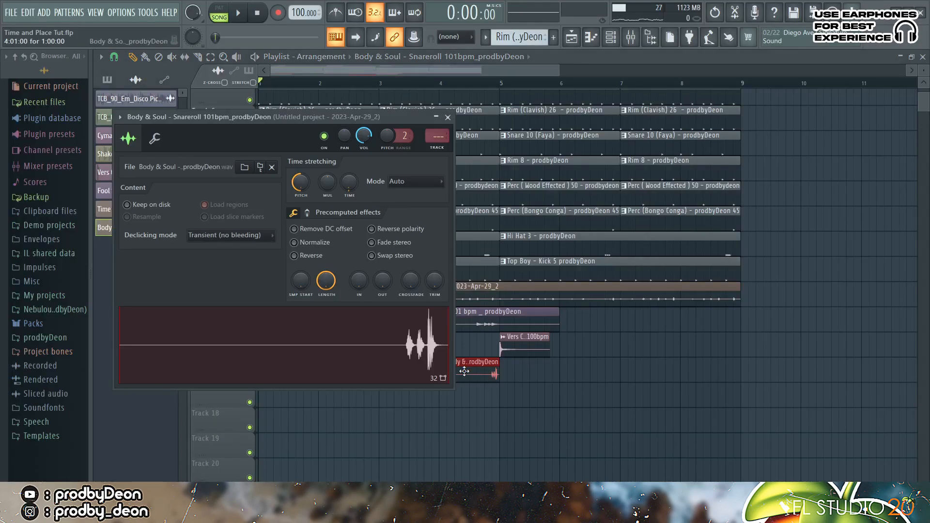
{"action": "key", "text": "Escape"}
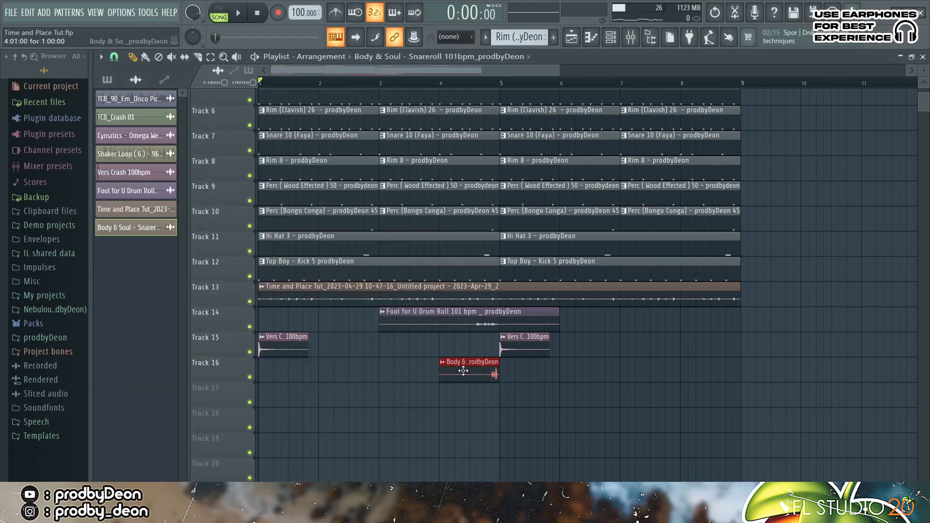
{"action": "left_click", "coordinate": [454, 83]}
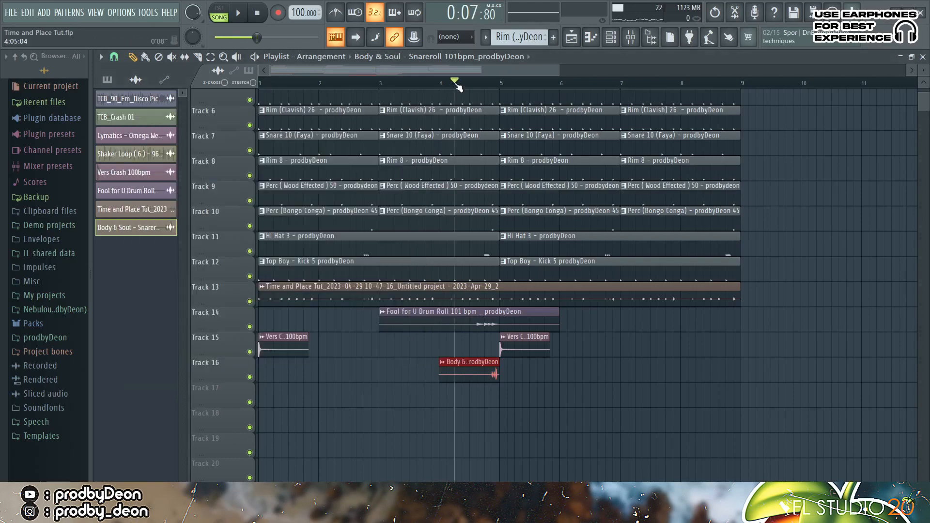
Play the Fool for U drum roll on Track 14 in solo, and replay the same passage with all tracks on
{"action": "right_click", "coordinate": [250, 327]}
{"action": "key", "text": "space"}
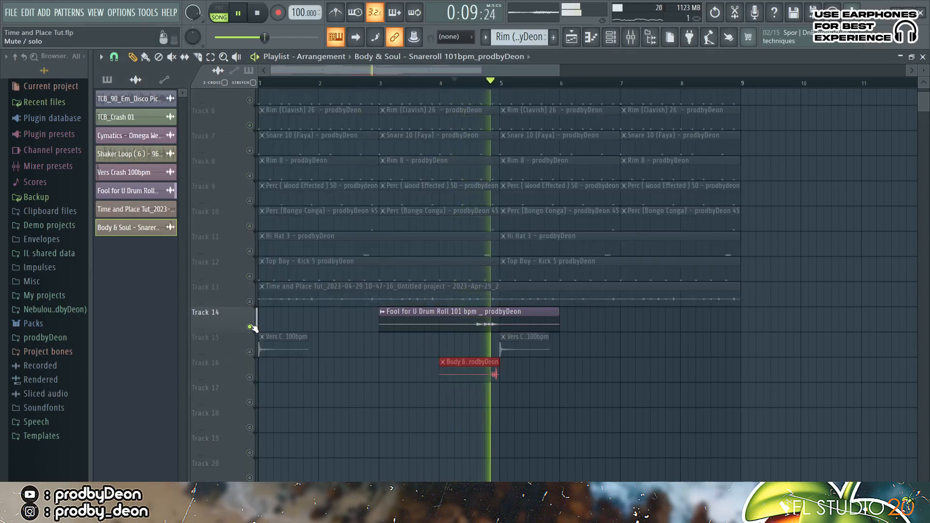
{"action": "key", "text": "space"}
{"action": "right_click", "coordinate": [249, 327]}
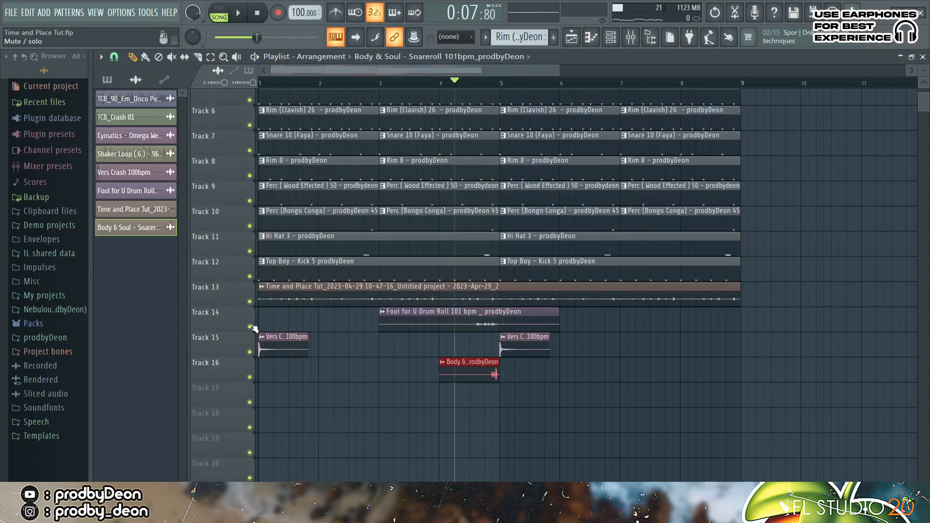
{"action": "key", "text": "space"}
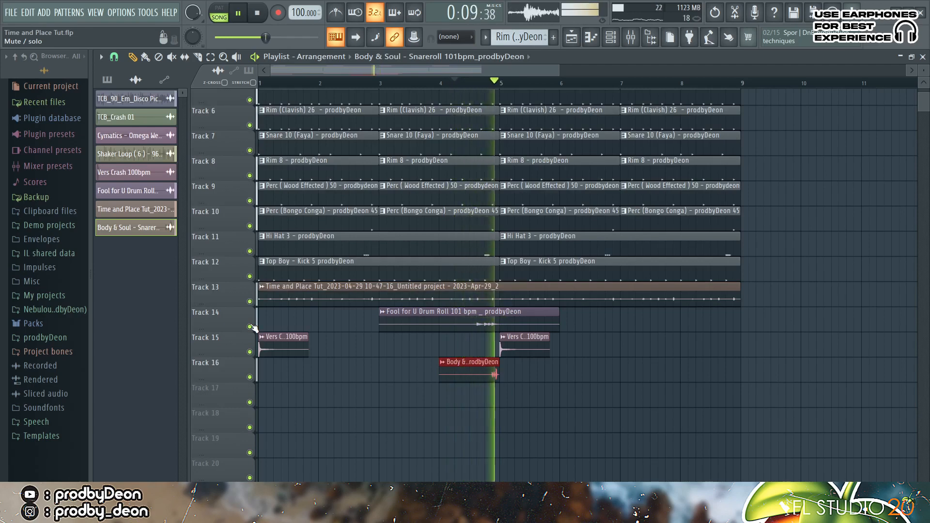
Check the Vers Crash 100bpm clip's channel settings on Track 15 and close them
{"action": "left_click", "coordinate": [274, 339]}
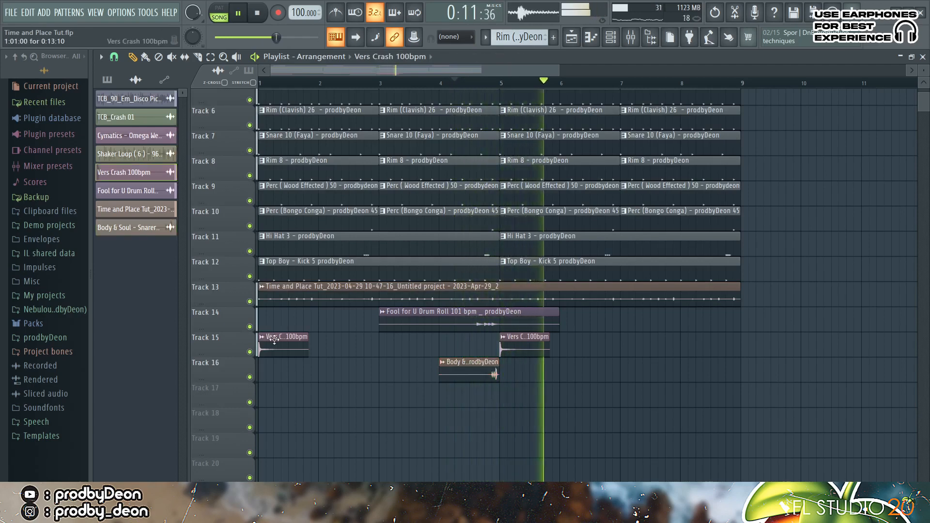
{"action": "double_click", "coordinate": [274, 339]}
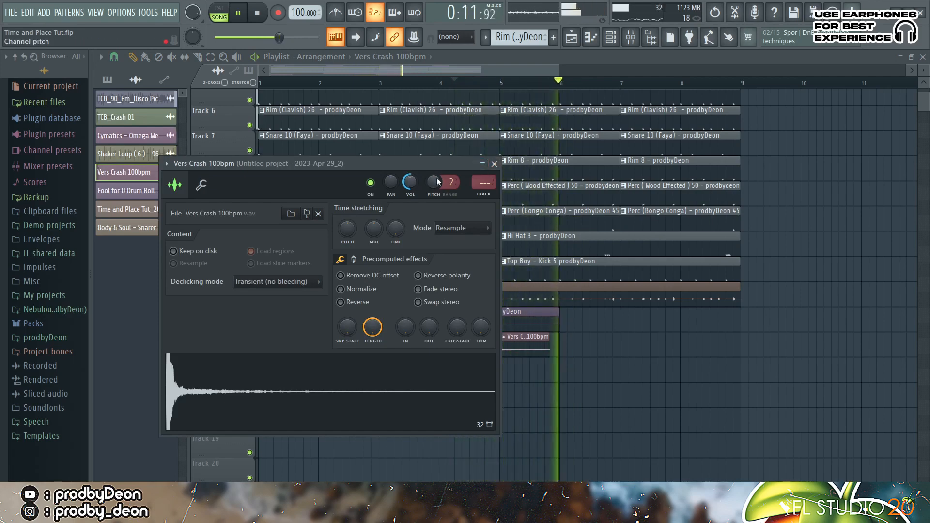
{"action": "left_click", "coordinate": [494, 163]}
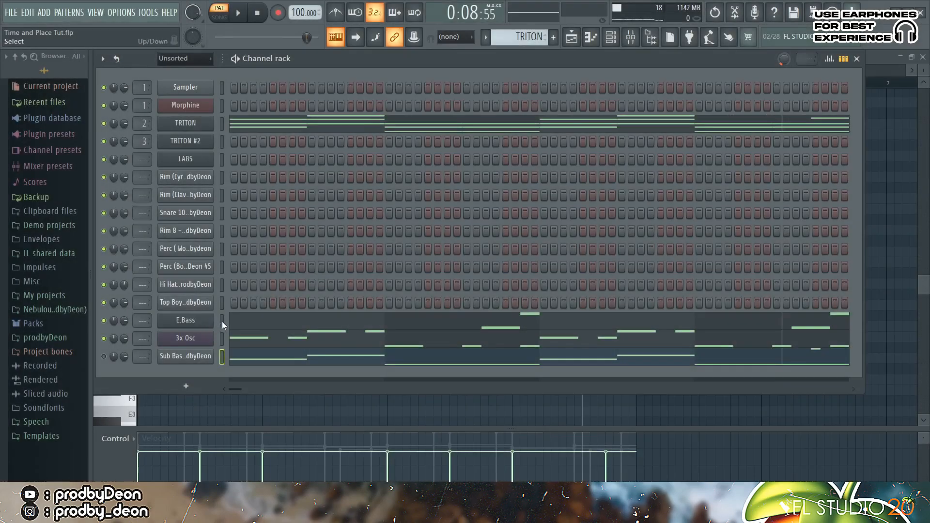
Open the E.Bass notes in the piano roll and play them from the middle of bar 2
{"action": "left_click", "coordinate": [221, 321]}
{"action": "left_click", "coordinate": [253, 325]}
{"action": "left_click", "coordinate": [334, 81]}
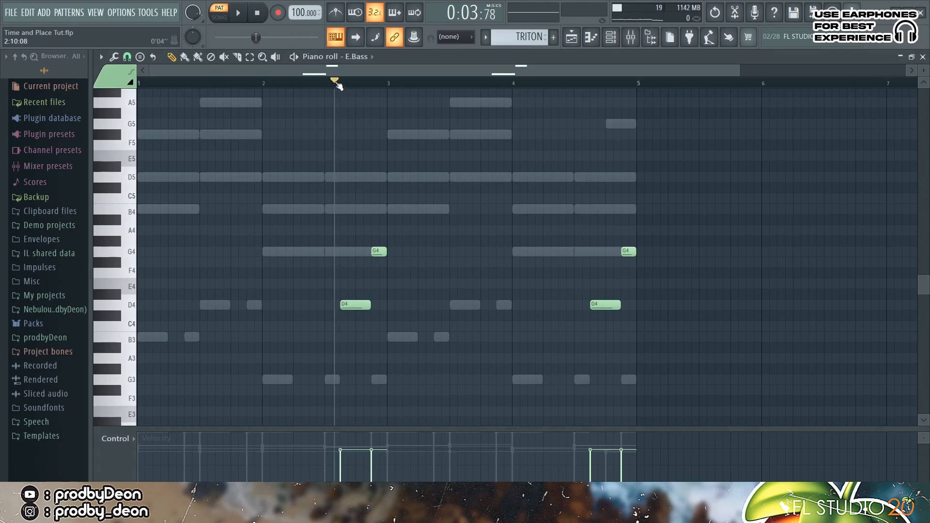
{"action": "key", "text": "space"}
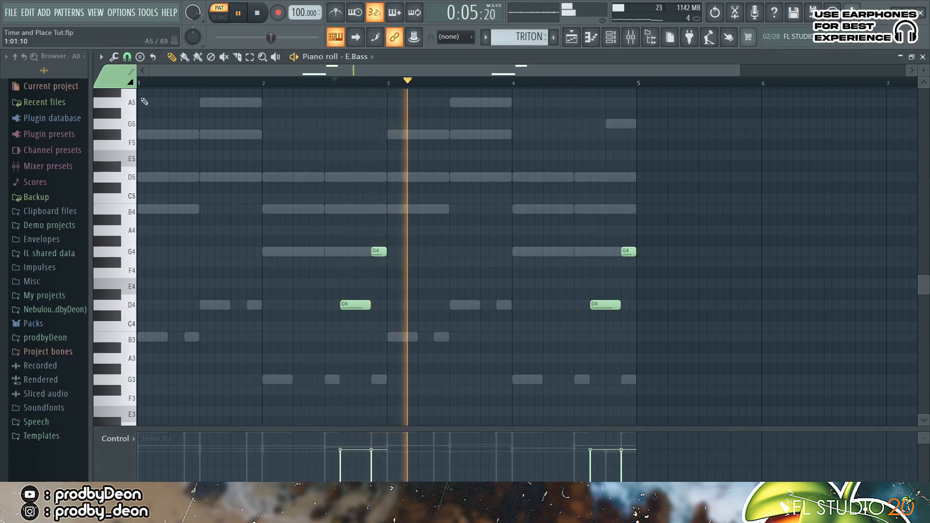
{"action": "key", "text": "space"}
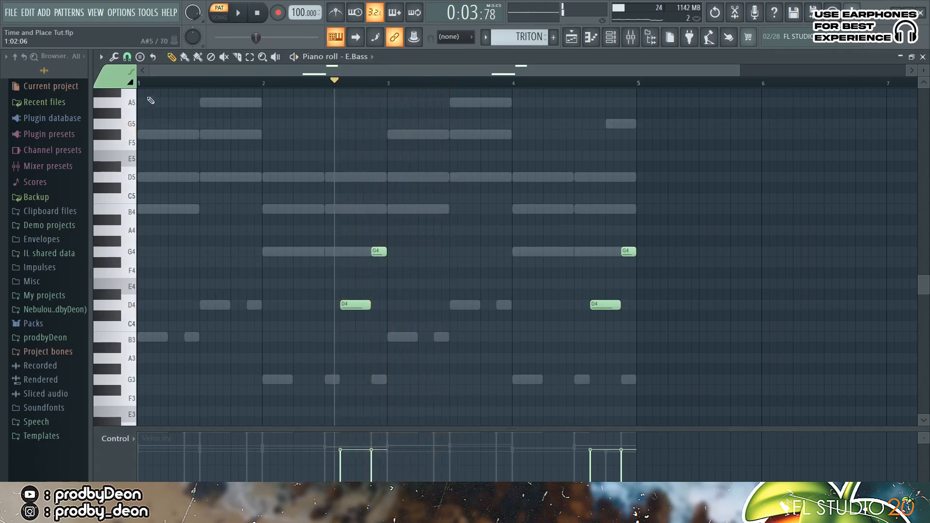
{"action": "left_click", "coordinate": [152, 85]}
{"action": "key", "text": "space"}
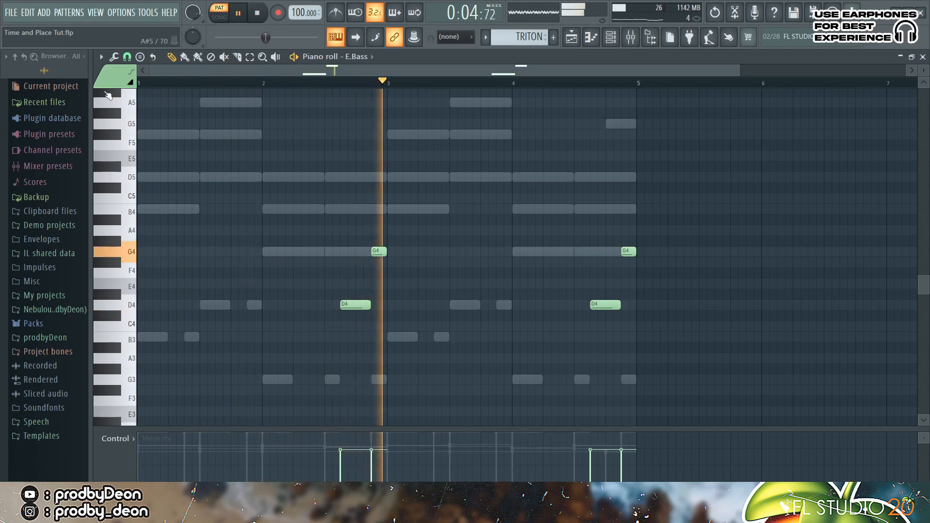
{"action": "key", "text": "space"}
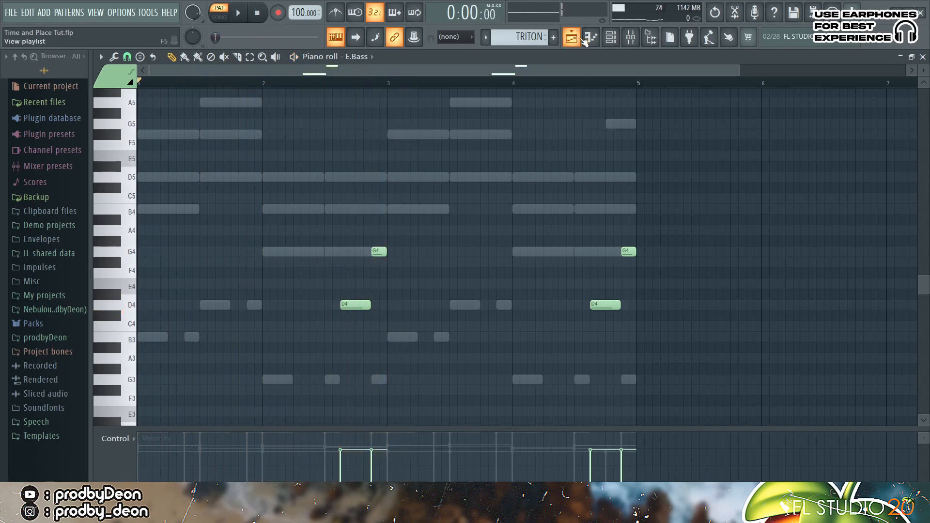
Inspect the 3x Osc channel's oscillator settings and volume envelope, and close the plugin
{"action": "left_click", "coordinate": [611, 37]}
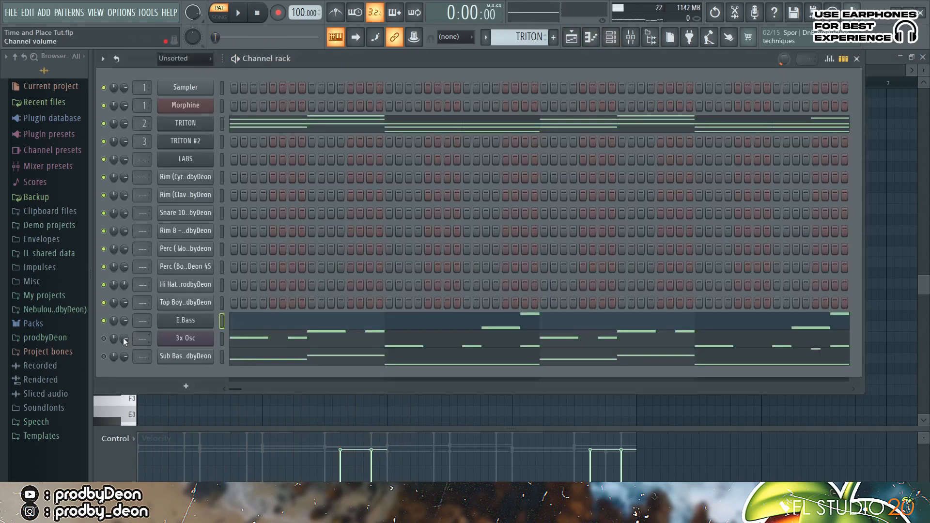
{"action": "left_click", "coordinate": [184, 342]}
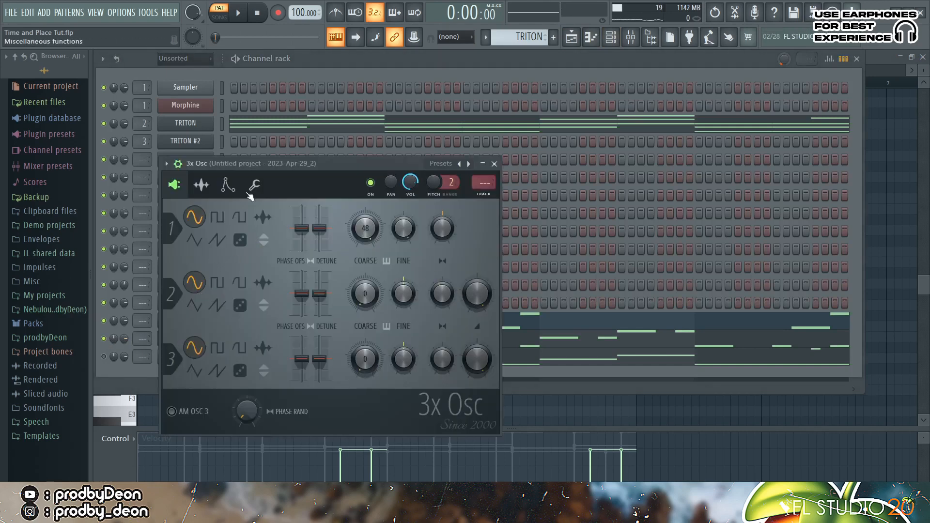
{"action": "left_click", "coordinate": [227, 185]}
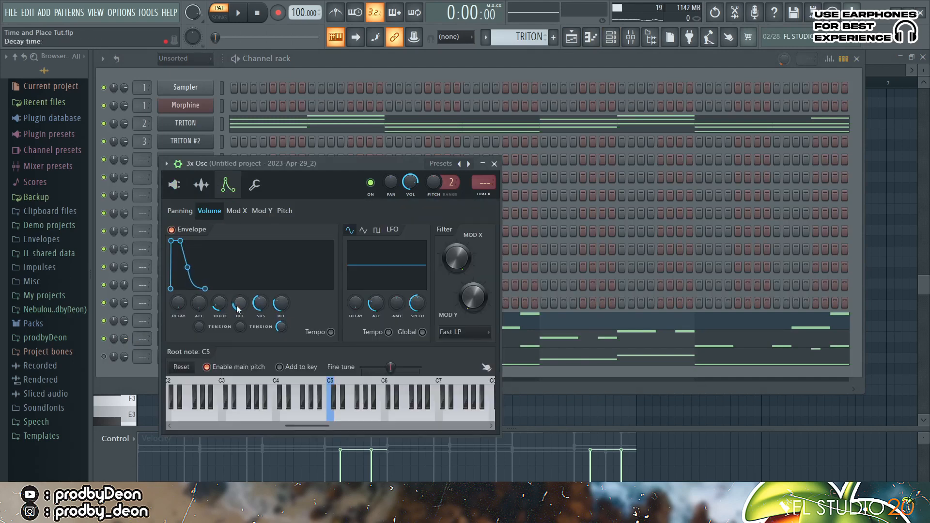
{"action": "left_click", "coordinate": [494, 165]}
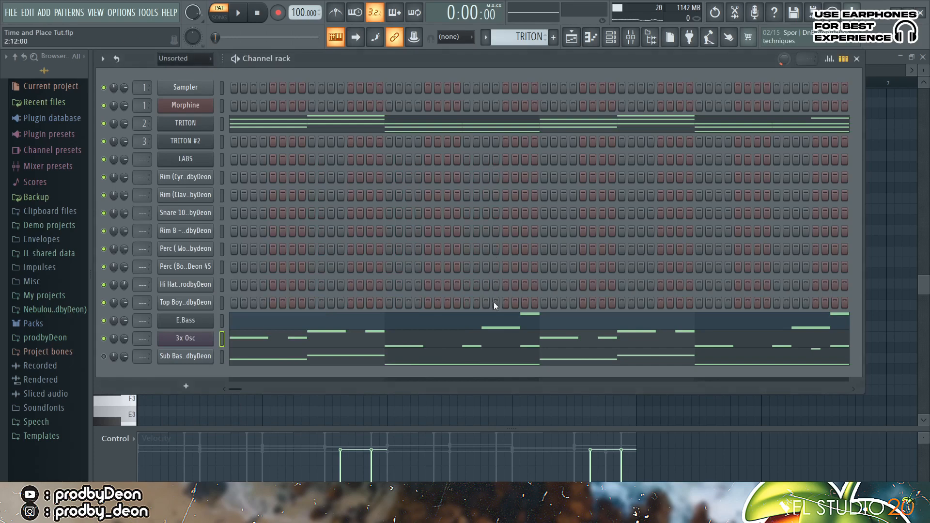
Open the 3x Osc bass notes in the piano roll and play them from the start of bar 1
{"action": "left_click", "coordinate": [453, 341]}
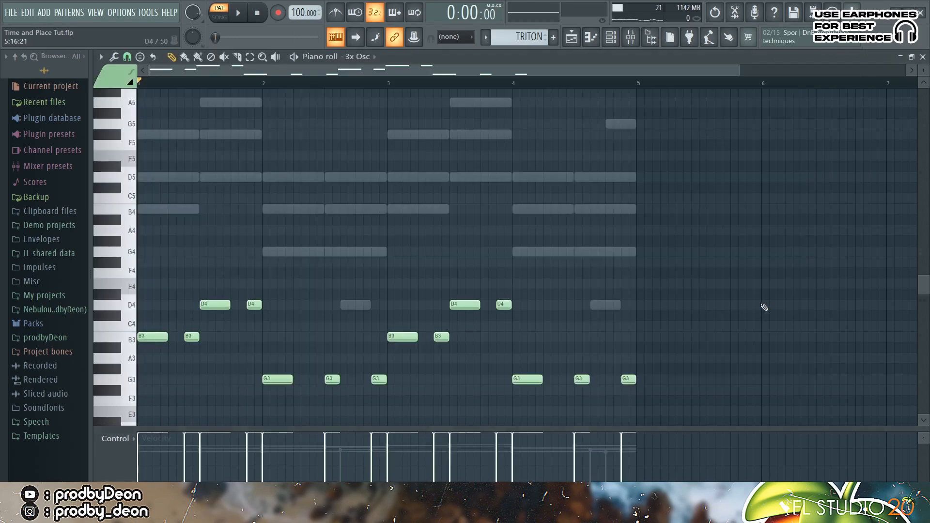
{"action": "left_click_drag", "start_coordinate": [919, 290], "coordinate": [922, 299]}
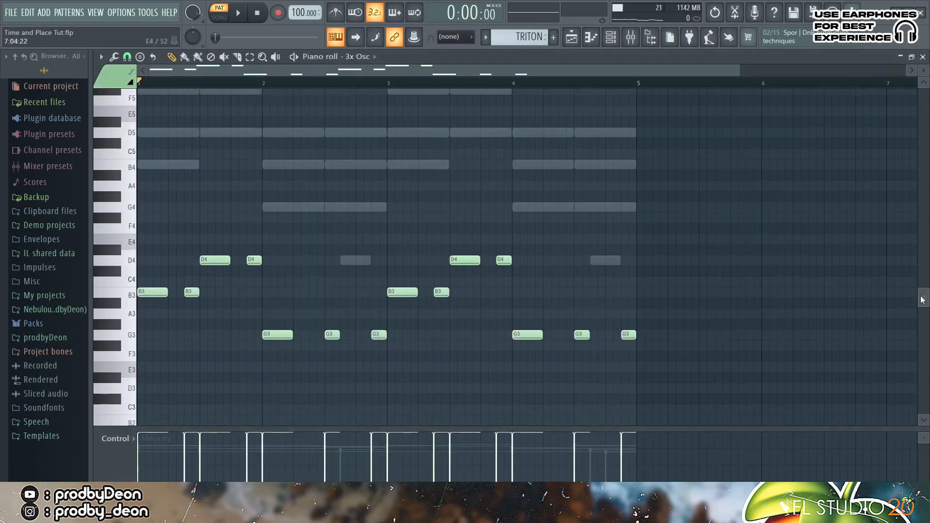
{"action": "key", "text": "ctrl+Up"}
{"action": "key", "text": "ctrl+Down"}
{"action": "key", "text": "space"}
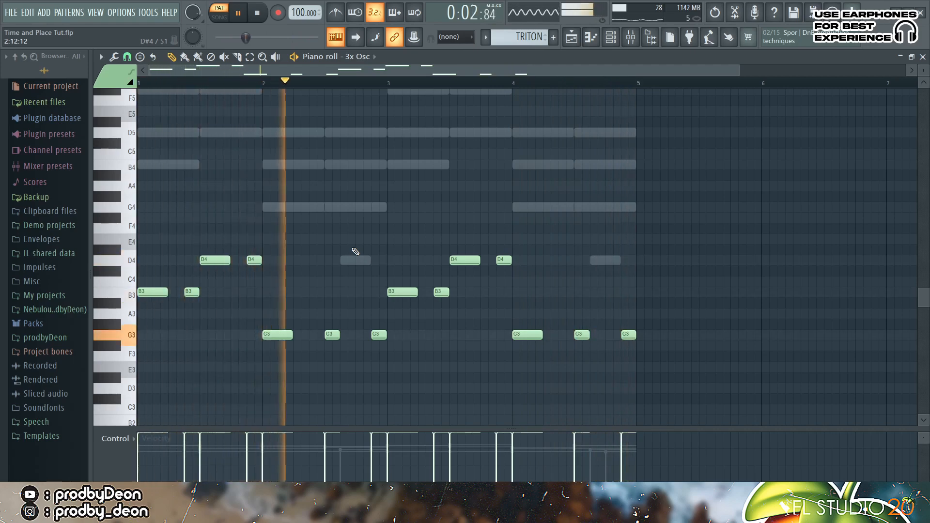
{"action": "key", "text": "space"}
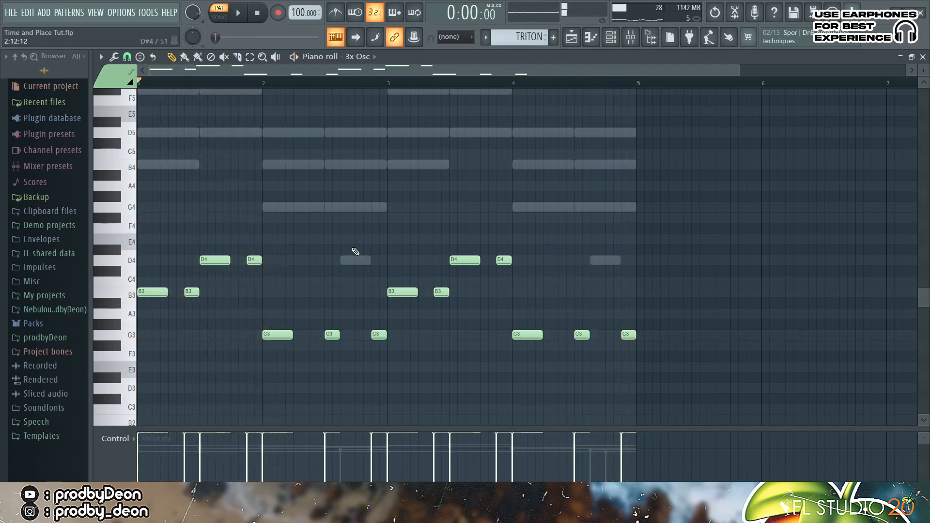
Check the Sub Bass 4 channel's sample settings, and view and play its notes in the piano roll
{"action": "left_click", "coordinate": [611, 38]}
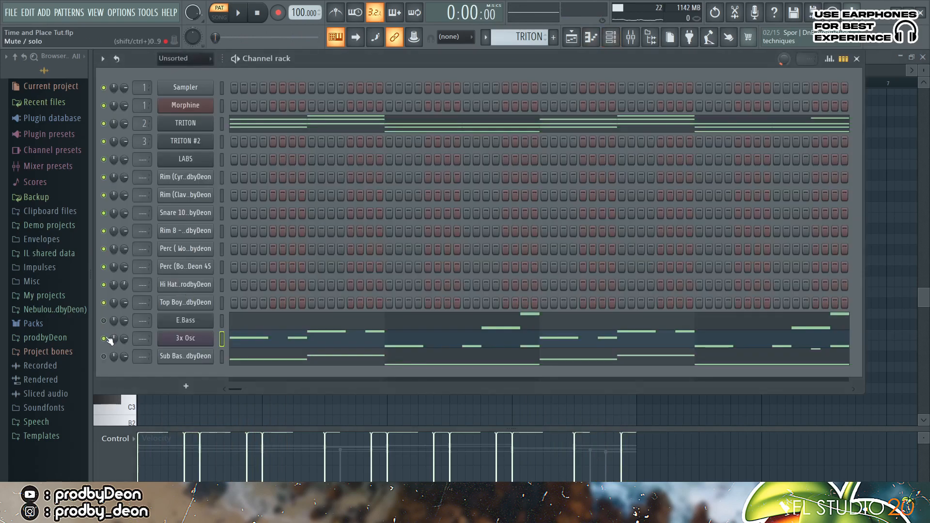
{"action": "left_click", "coordinate": [183, 359]}
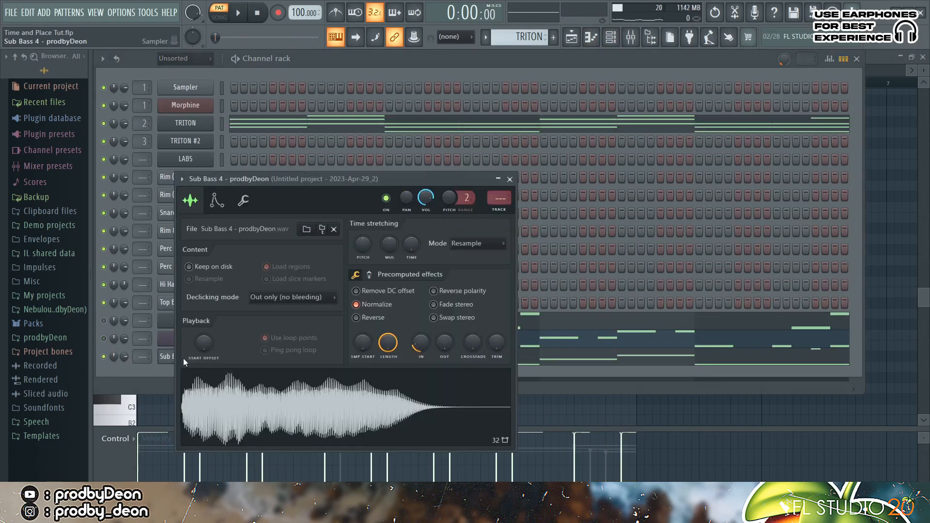
{"action": "left_click", "coordinate": [542, 361]}
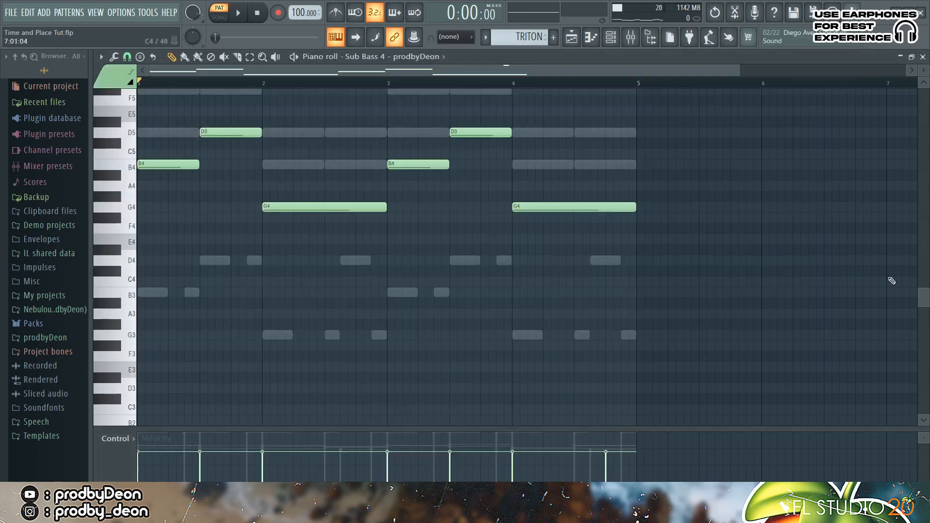
{"action": "left_click_drag", "start_coordinate": [922, 290], "coordinate": [922, 268]}
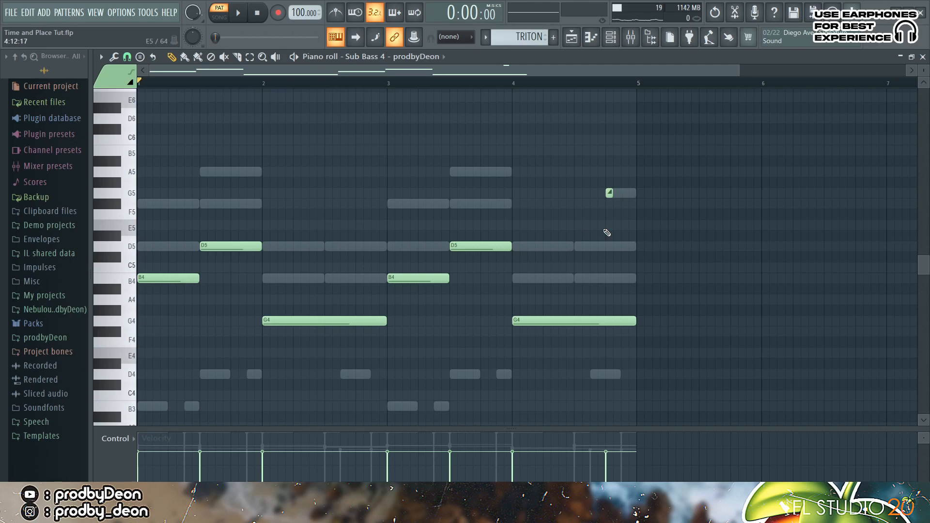
{"action": "key", "text": "space"}
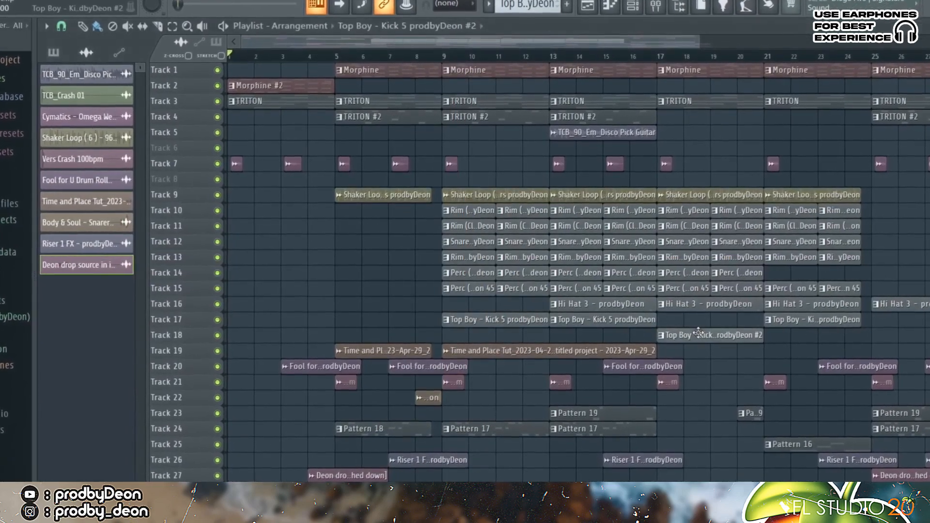
Examine the notes of the second Top Boy - Kick 5 pattern on Track 18 at bar 17, and return to the playlist
{"action": "double_click", "coordinate": [697, 334]}
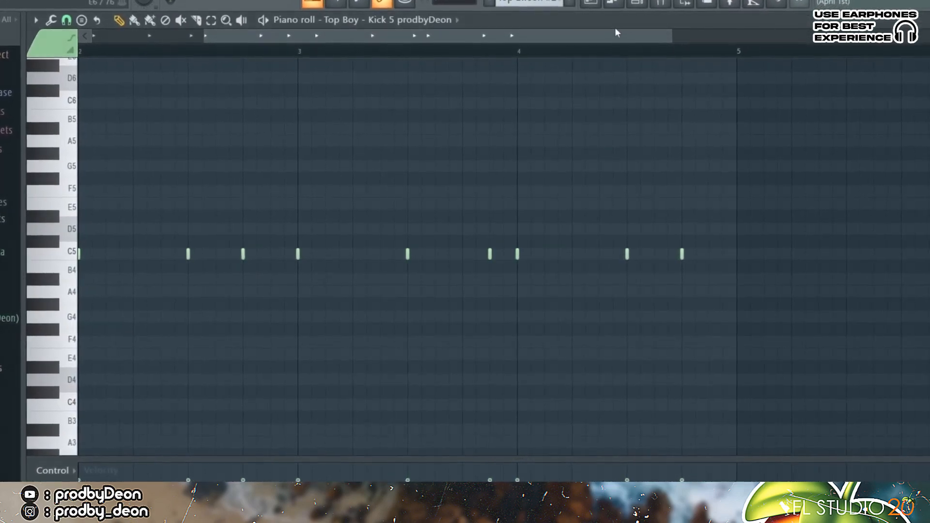
{"action": "left_click_drag", "start_coordinate": [619, 33], "coordinate": [475, 33]}
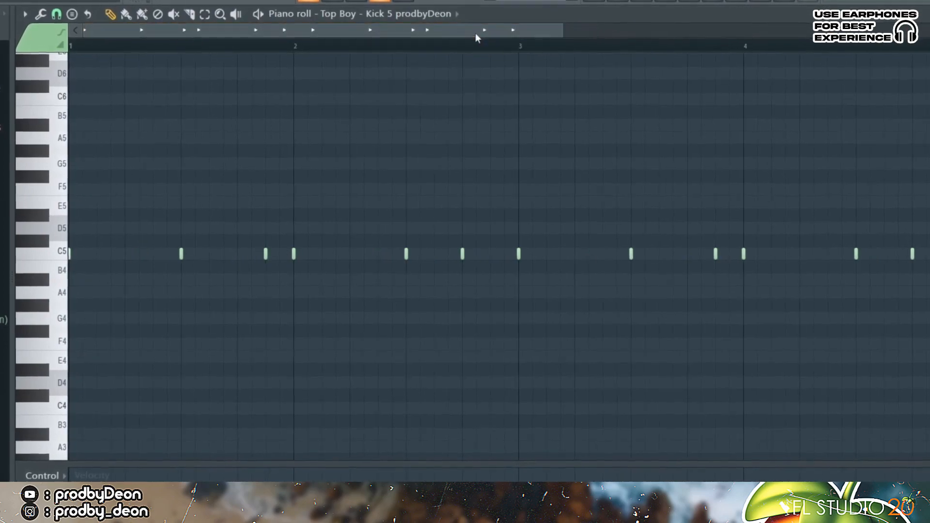
{"action": "key", "text": "F5"}
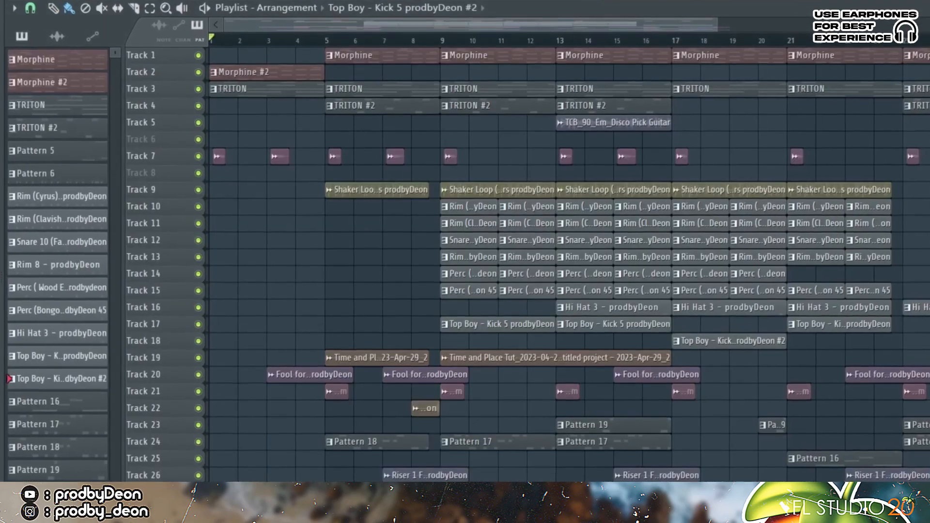